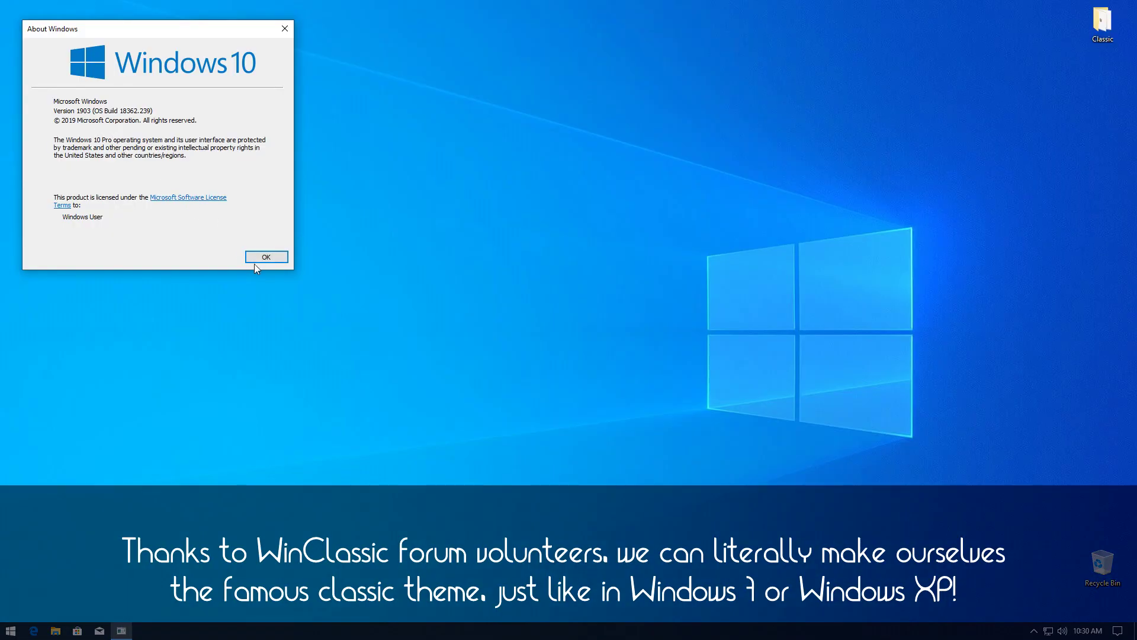
- Close the About Windows dialog and set the Personalization color mode to Light
{"action": "left_click", "coordinate": [260, 259]}
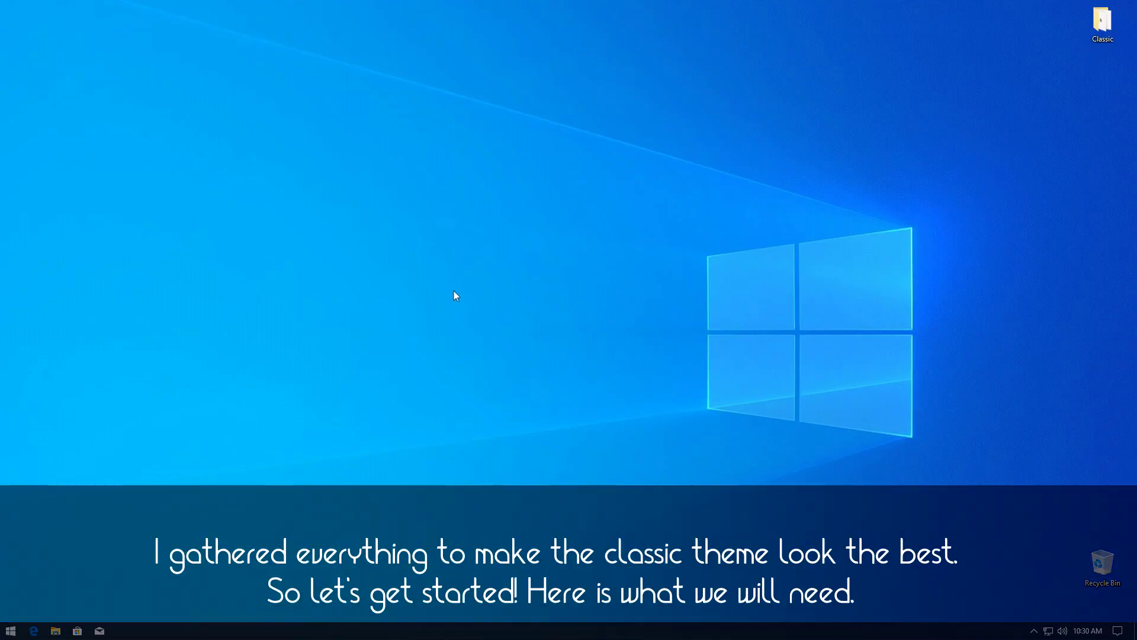
{"action": "right_click", "coordinate": [474, 292]}
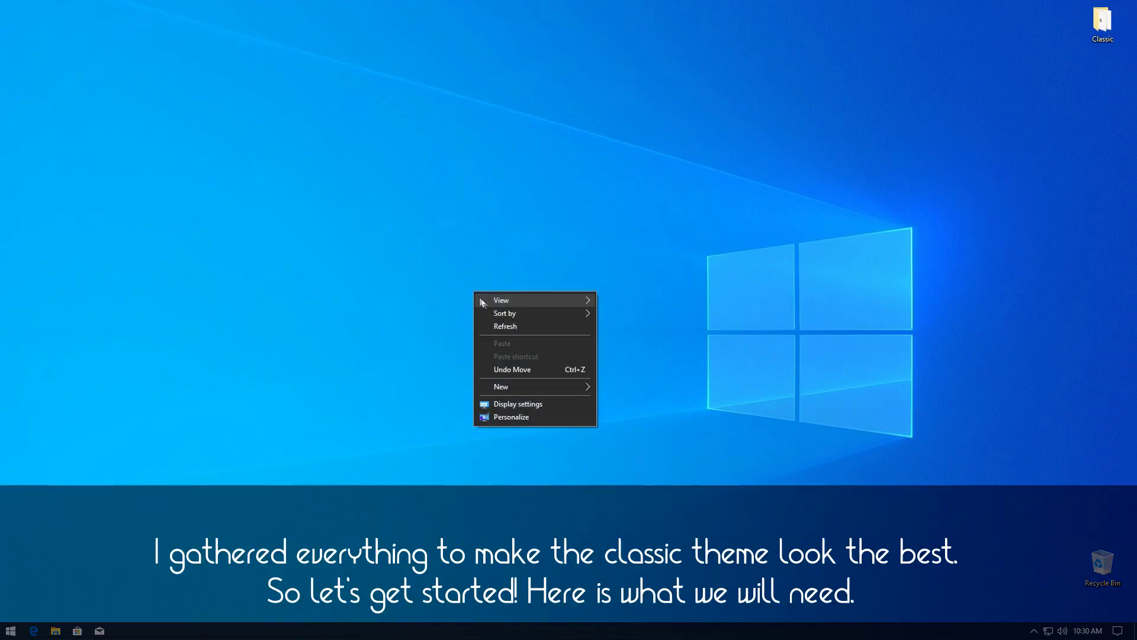
{"action": "left_click", "coordinate": [506, 418]}
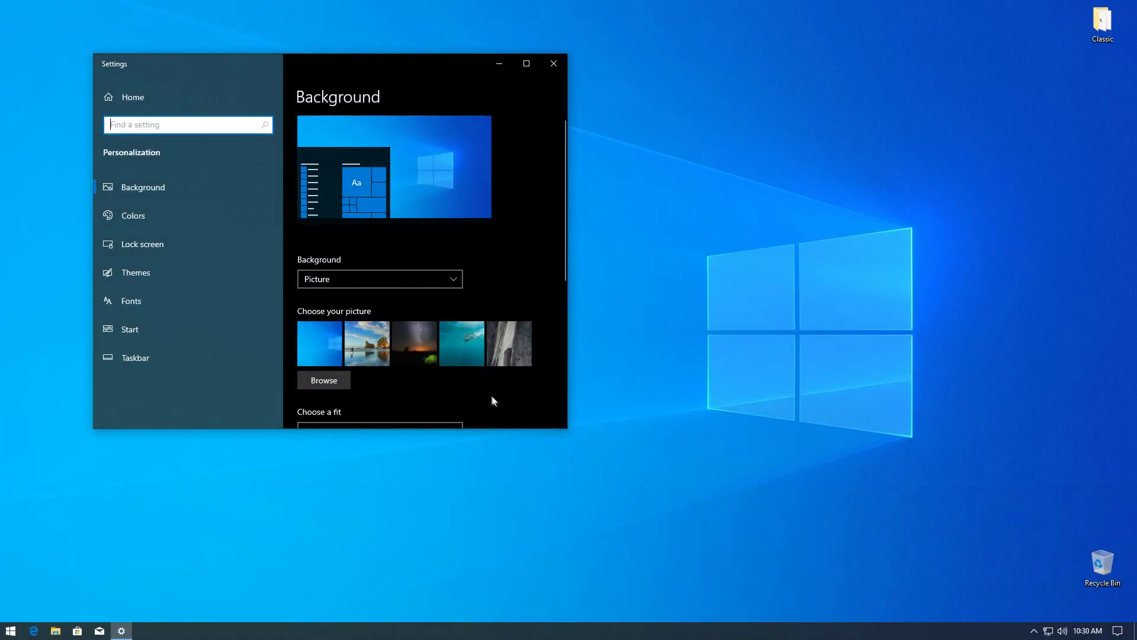
{"action": "left_click", "coordinate": [150, 218]}
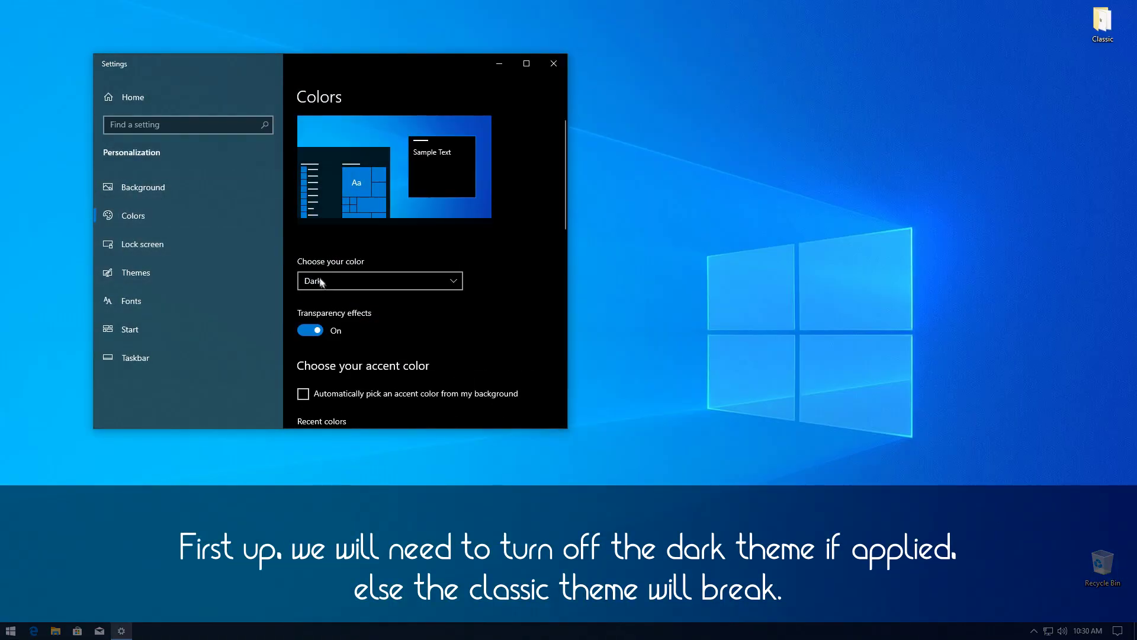
{"action": "left_click", "coordinate": [319, 281]}
{"action": "left_click", "coordinate": [308, 262]}
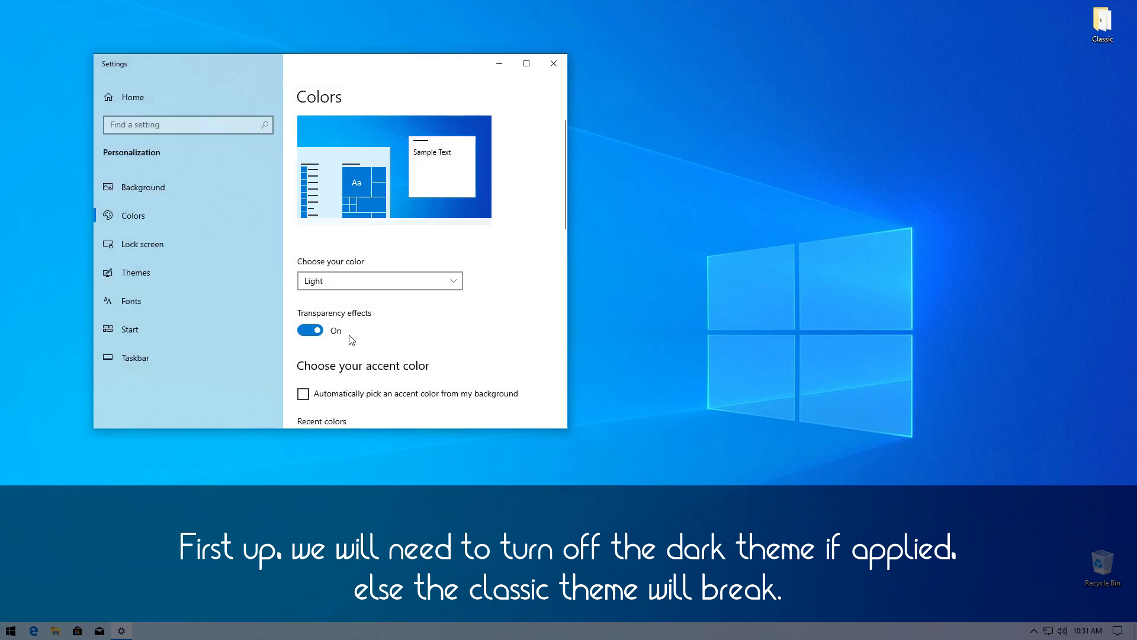
- Change the desktop background type from Picture to Solid color
{"action": "left_click", "coordinate": [140, 189]}
{"action": "scroll", "coordinate": [469, 325], "scroll_direction": "down", "scroll_amount": 3}
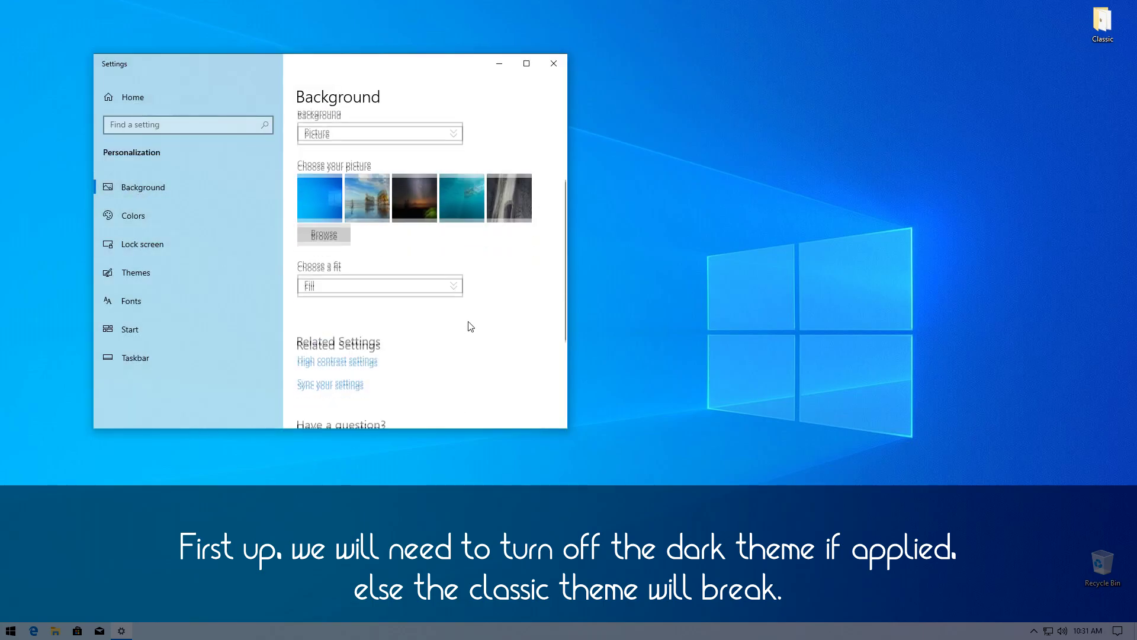
{"action": "left_click", "coordinate": [330, 261]}
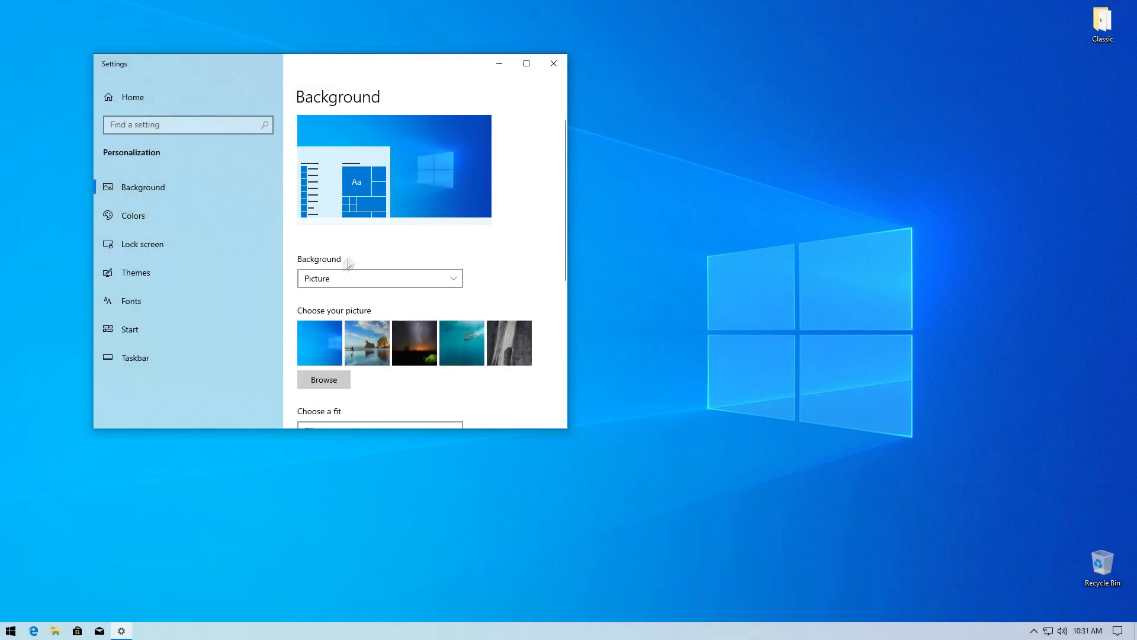
{"action": "left_click", "coordinate": [355, 278]}
{"action": "left_click", "coordinate": [356, 298]}
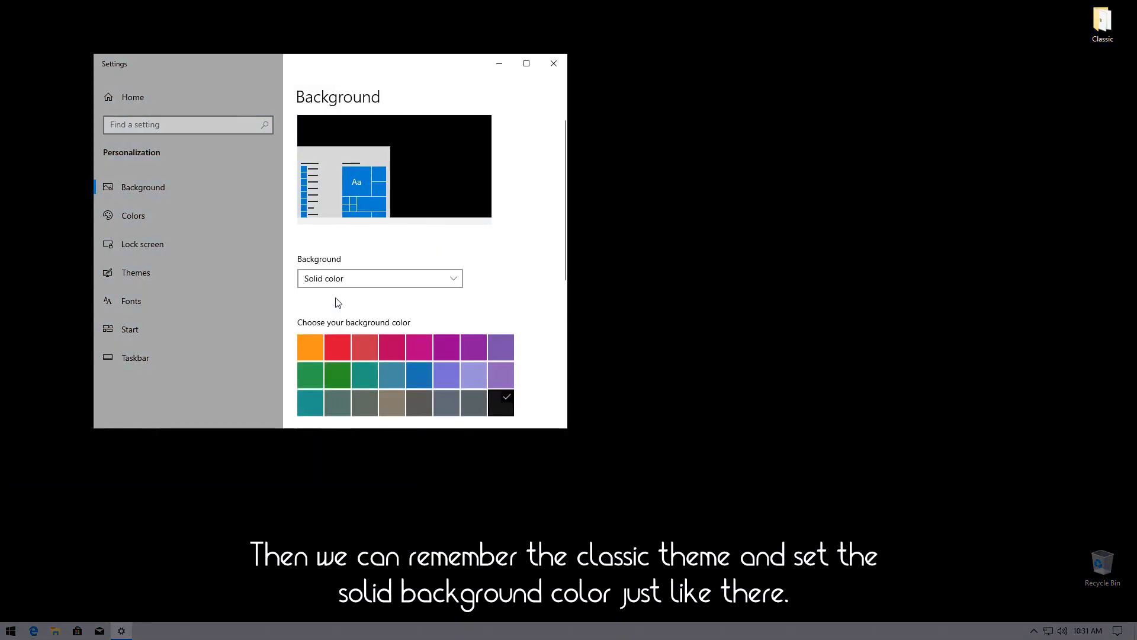
- Pick a bright blue custom color for the solid desktop background
{"action": "scroll", "coordinate": [415, 267], "scroll_direction": "down", "scroll_amount": 5}
{"action": "left_click", "coordinate": [323, 274]}
{"action": "left_click", "coordinate": [421, 310]}
{"action": "left_click", "coordinate": [318, 159]}
{"action": "left_click", "coordinate": [323, 365]}
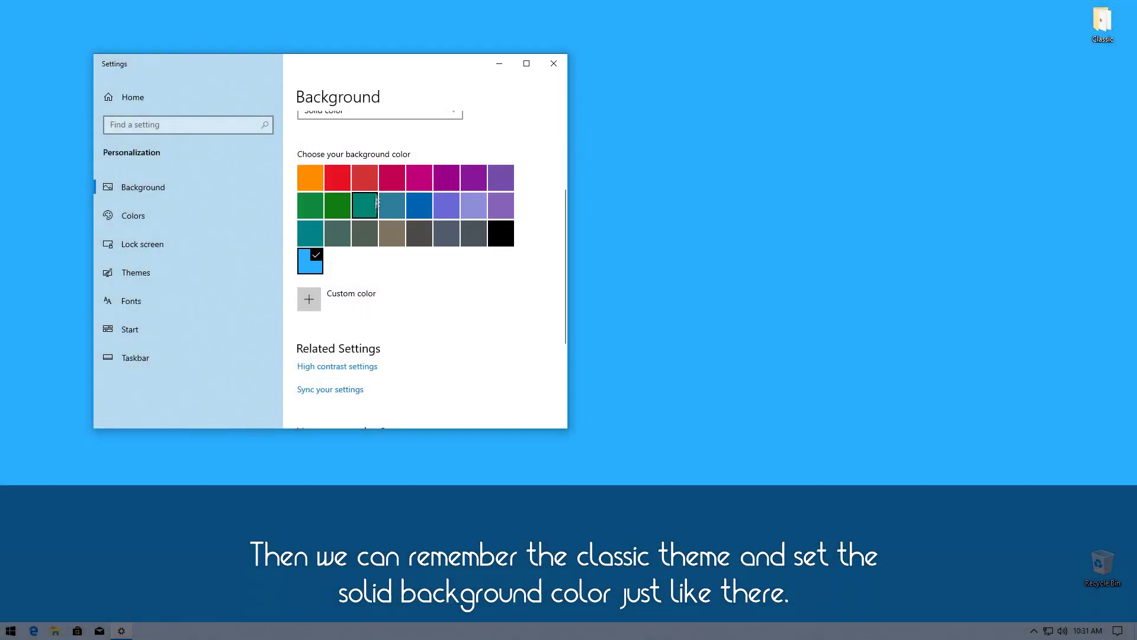
- Darken the custom blue background color slightly, apply it, and close Settings
{"action": "left_click", "coordinate": [309, 301]}
{"action": "left_click_drag", "start_coordinate": [421, 310], "coordinate": [398, 309]}
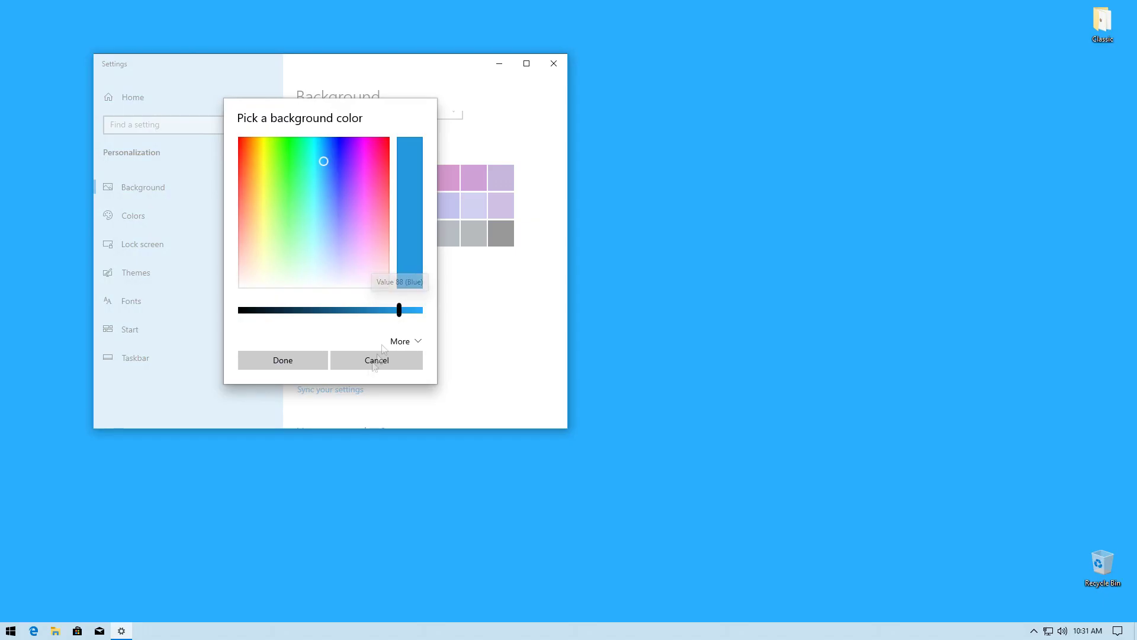
{"action": "left_click", "coordinate": [282, 360]}
{"action": "left_click", "coordinate": [554, 63]}
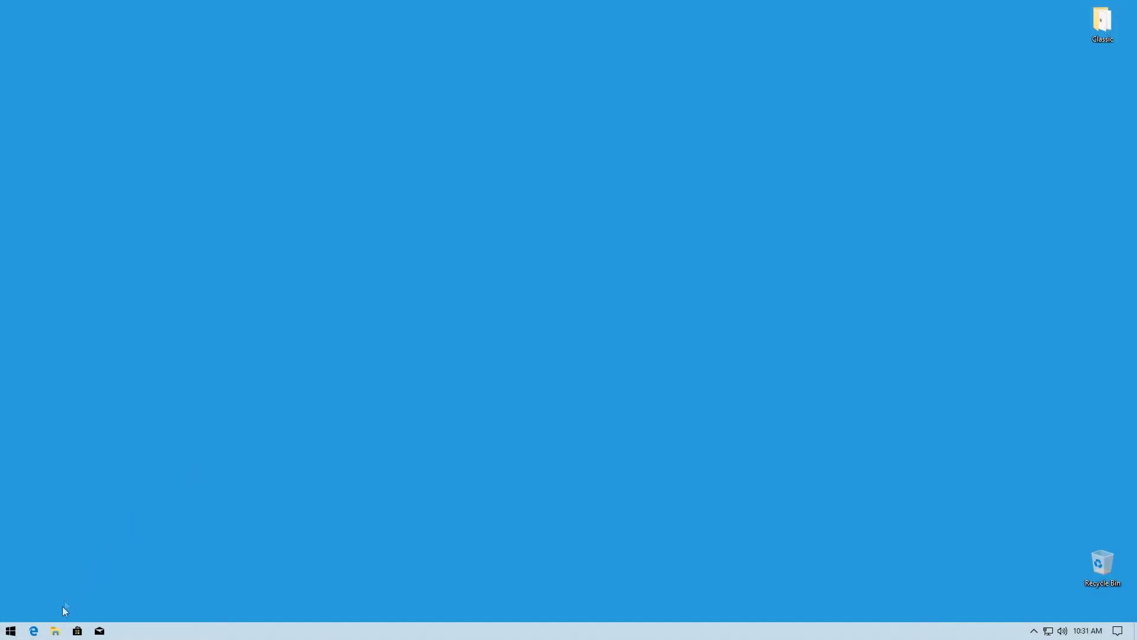
- Move the Classic folder from the desktop into the root of Local Disk (C:)
{"action": "left_click", "coordinate": [55, 631]}
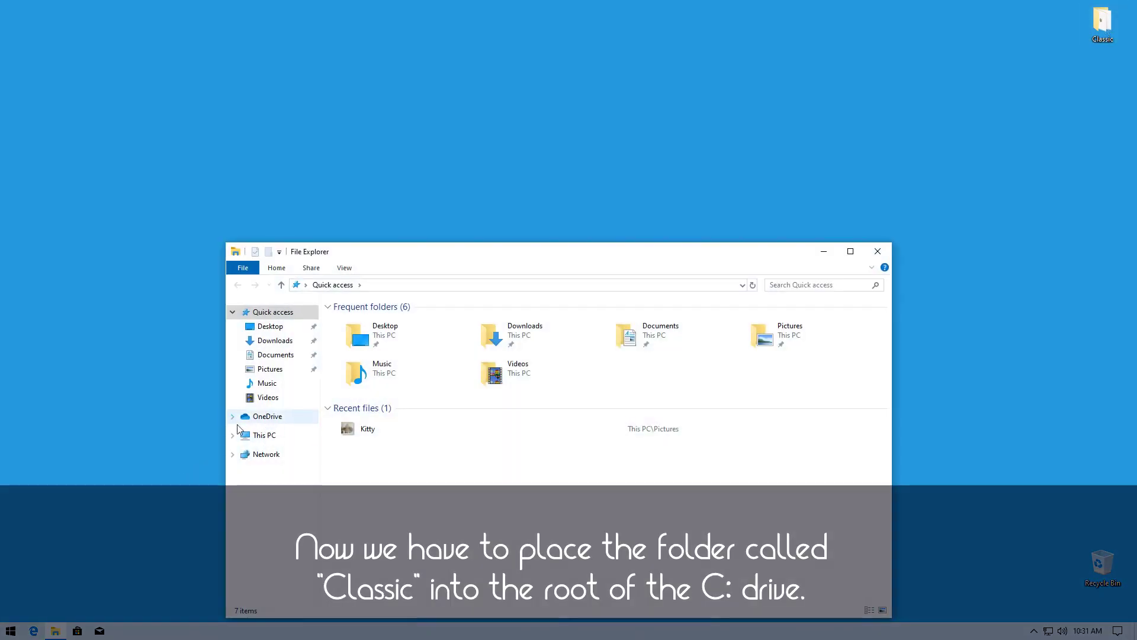
{"action": "left_click", "coordinate": [271, 549]}
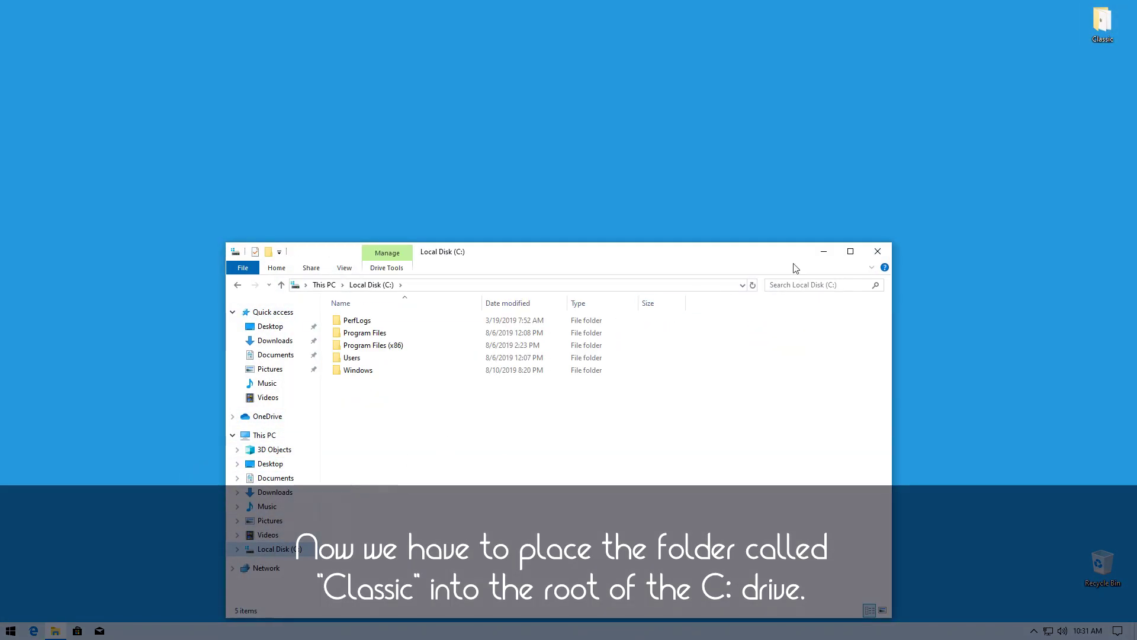
{"action": "left_click_drag", "start_coordinate": [1102, 22], "coordinate": [376, 431]}
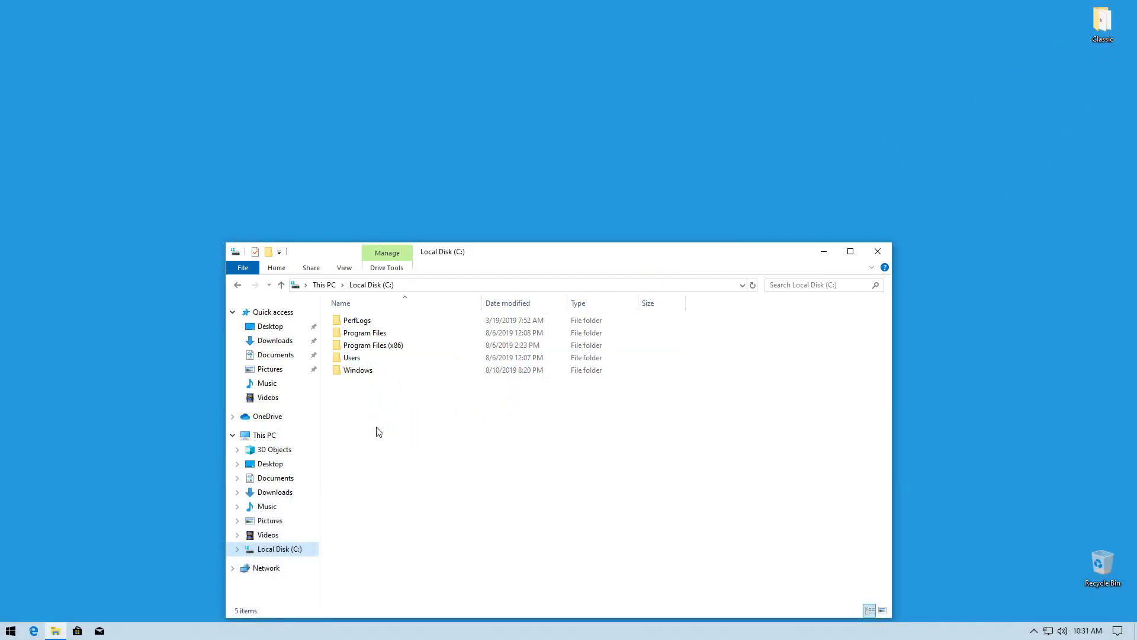
{"action": "left_click", "coordinate": [358, 464]}
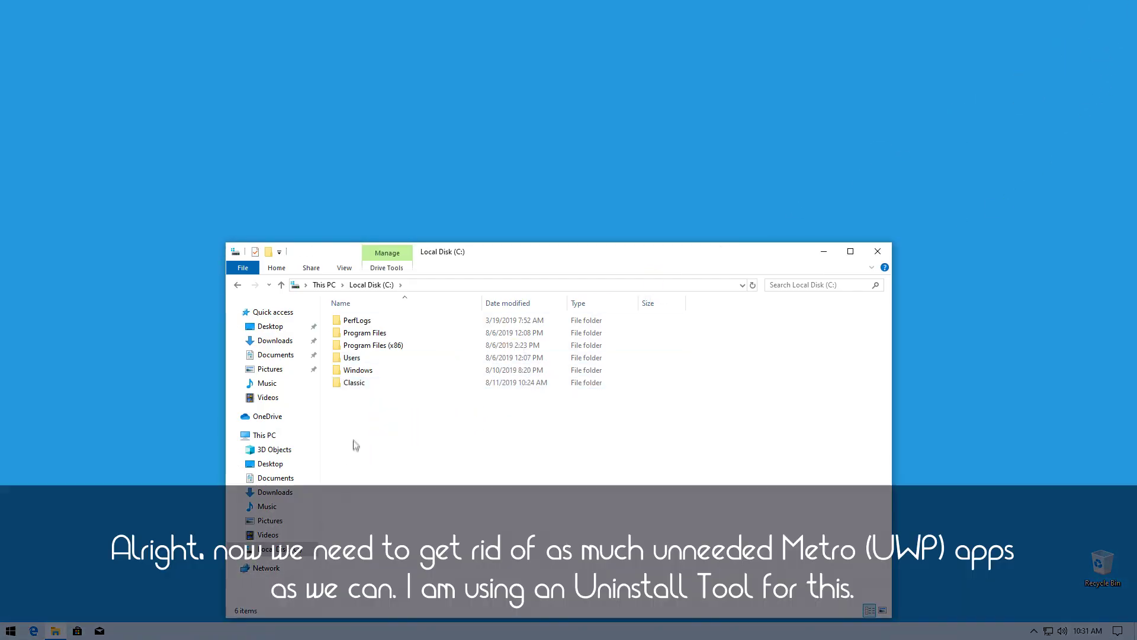
- Run UninstallTool from the C:\Classic folder as administrator and install it
{"action": "double_click", "coordinate": [364, 321]}
{"action": "right_click", "coordinate": [356, 448]}
{"action": "left_click", "coordinate": [385, 234]}
{"action": "left_click", "coordinate": [506, 396]}
{"action": "left_click", "coordinate": [634, 411]}
{"action": "left_click", "coordinate": [634, 411]}
{"action": "left_click", "coordinate": [634, 411]}
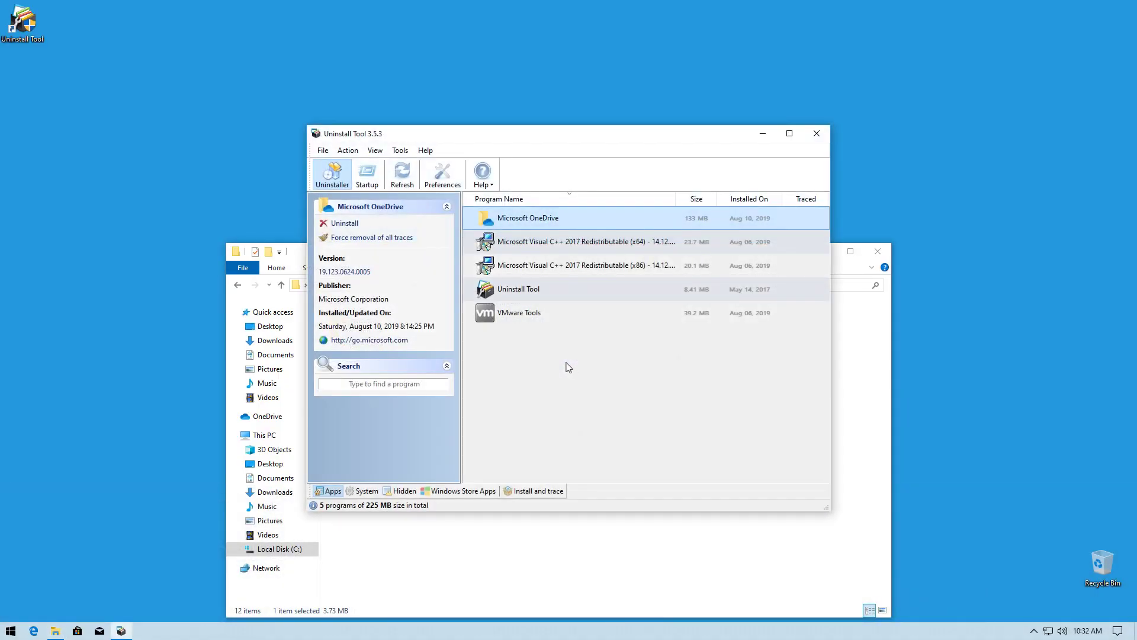
- Uninstall Microsoft OneDrive with Uninstall Tool, including its leftover traces
{"action": "left_click", "coordinate": [332, 224]}
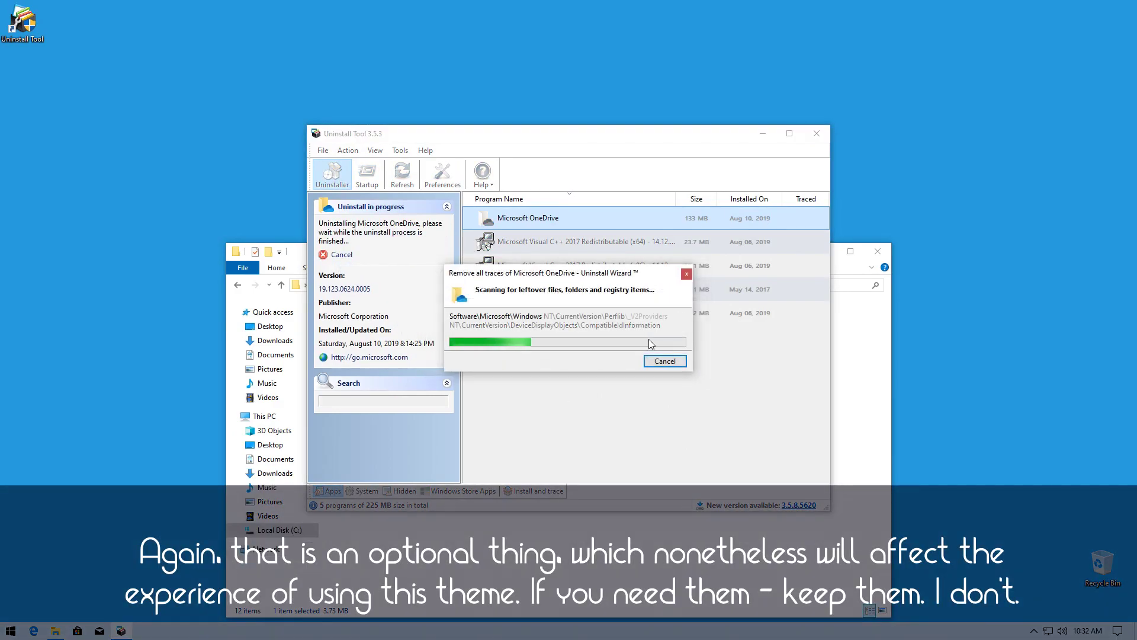
{"action": "left_click", "coordinate": [681, 415]}
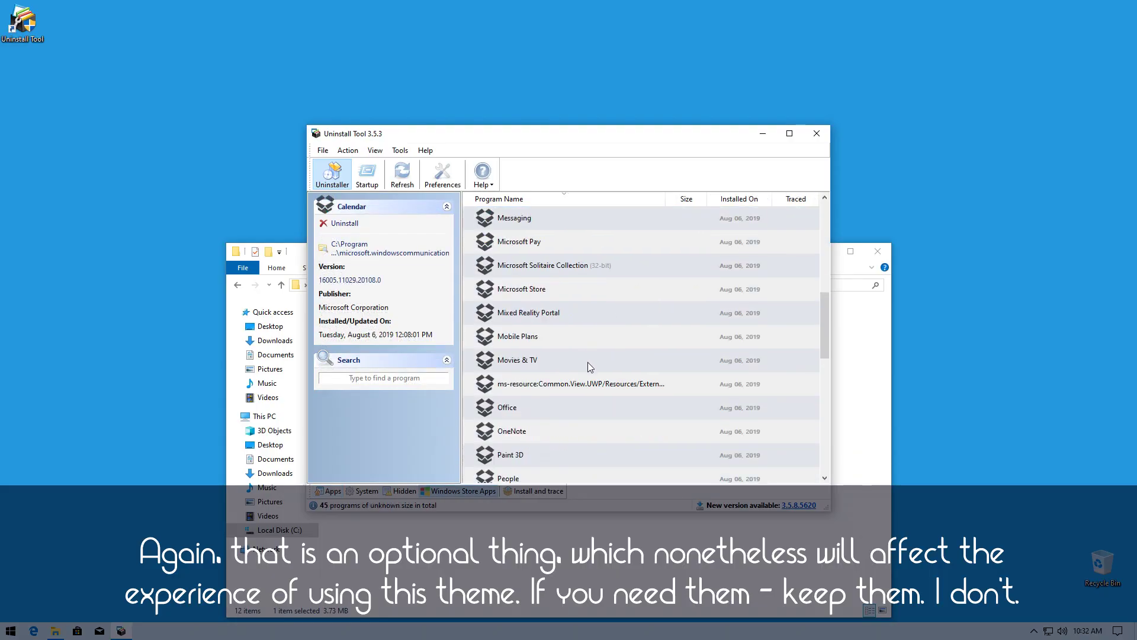
- Select all Windows Store apps from Alarms & Clock through Your Phone and uninstall them
{"action": "scroll", "coordinate": [585, 373], "scroll_direction": "down", "scroll_amount": 3}
{"action": "scroll", "coordinate": [580, 386], "scroll_direction": "up", "scroll_amount": 8}
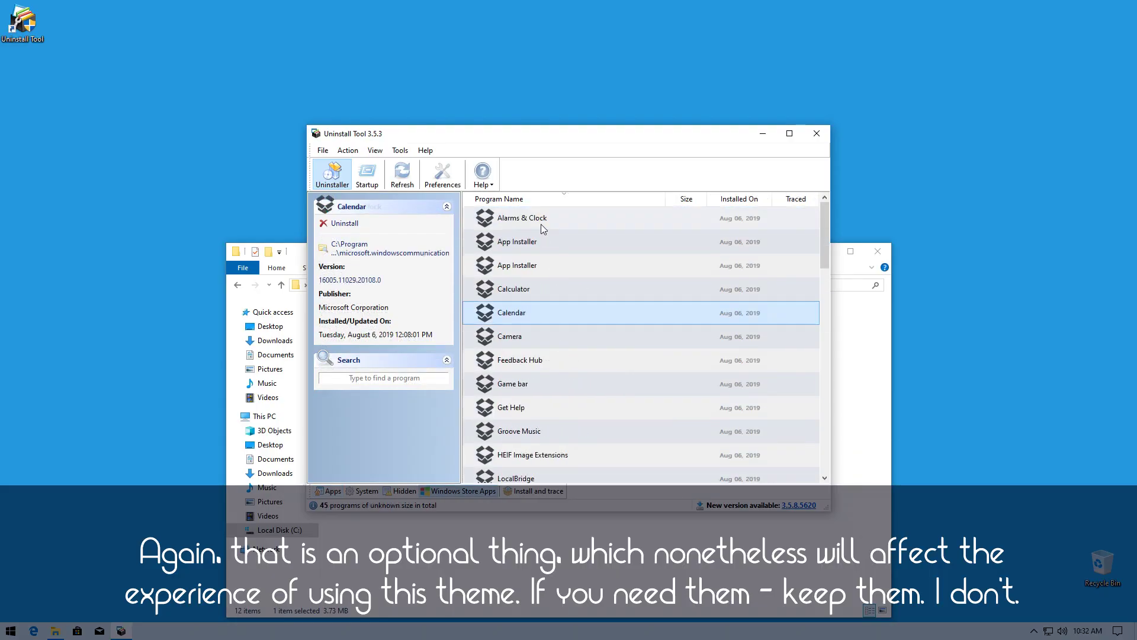
{"action": "left_click", "coordinate": [542, 225]}
{"action": "scroll", "coordinate": [563, 389], "scroll_direction": "down", "scroll_amount": 11}
{"action": "left_click", "coordinate": [556, 460], "text": "shift"}
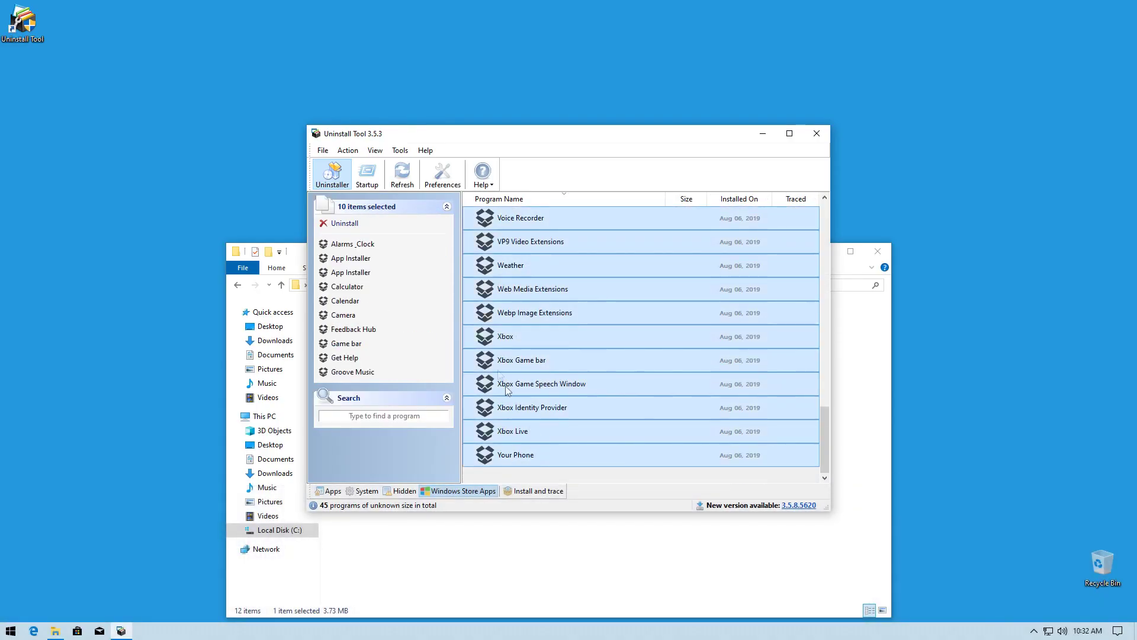
{"action": "left_click", "coordinate": [345, 223]}
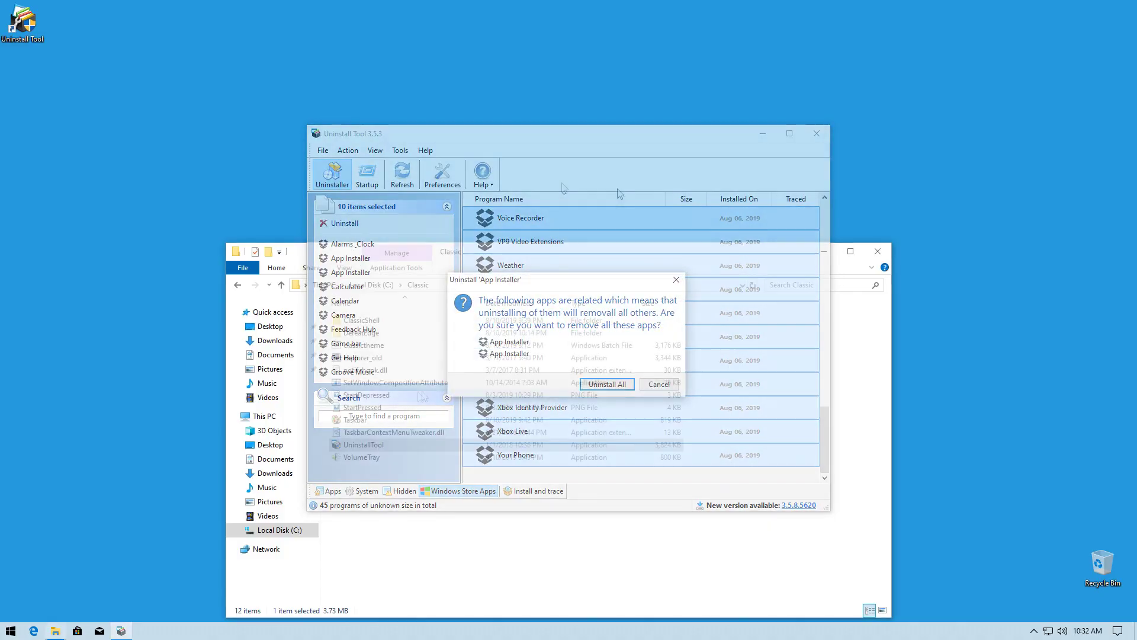
- Run the Uninstall Edge script from the DefeatEdge folder as administrator and let it finish
{"action": "double_click", "coordinate": [355, 333]}
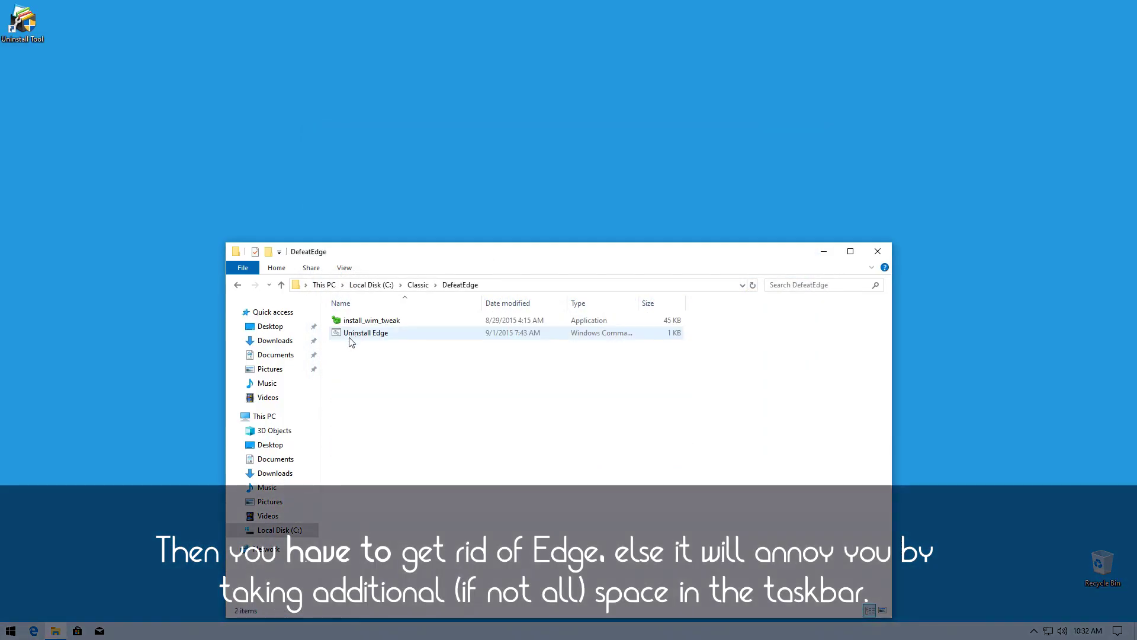
{"action": "right_click", "coordinate": [365, 333]}
{"action": "left_click", "coordinate": [365, 385]}
{"action": "left_click", "coordinate": [467, 393]}
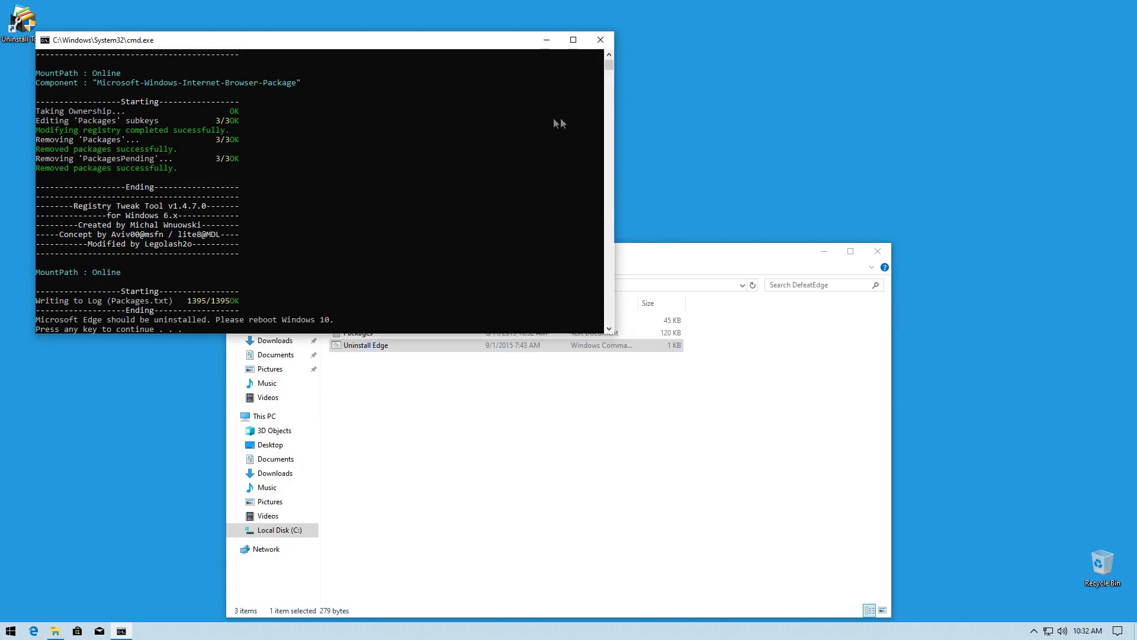
{"action": "key", "text": "Return"}
- Install Classic Shell from the installer in the C:\Classic\ClassicShell folder, accepting the license and keeping the default options
{"action": "left_click", "coordinate": [418, 285]}
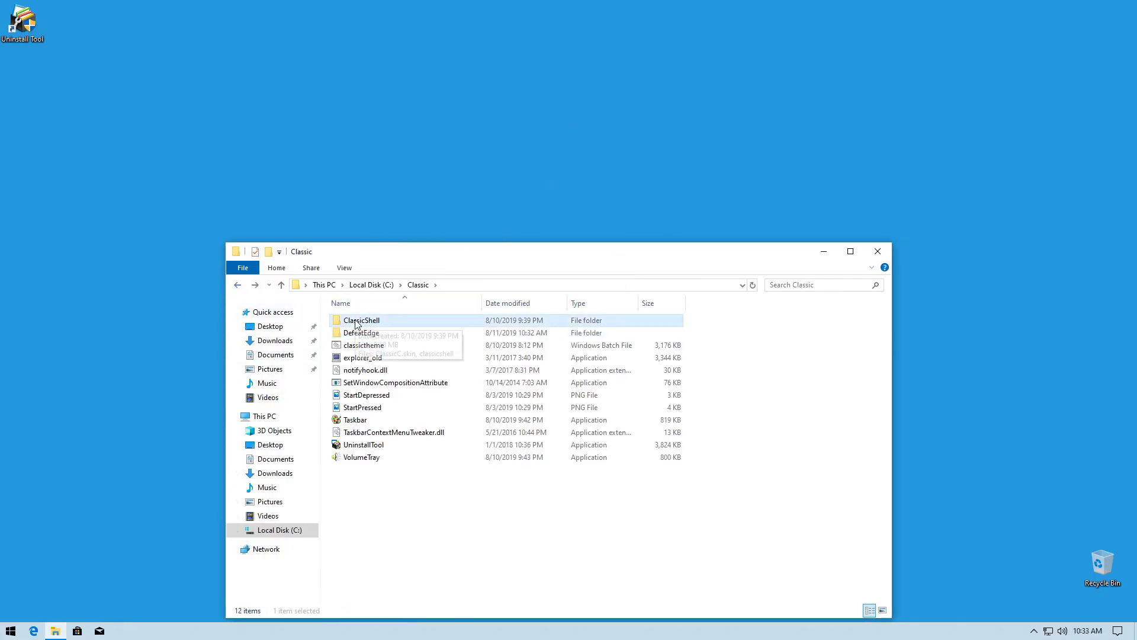
{"action": "double_click", "coordinate": [354, 321]}
{"action": "right_click", "coordinate": [355, 333]}
{"action": "left_click", "coordinate": [357, 354]}
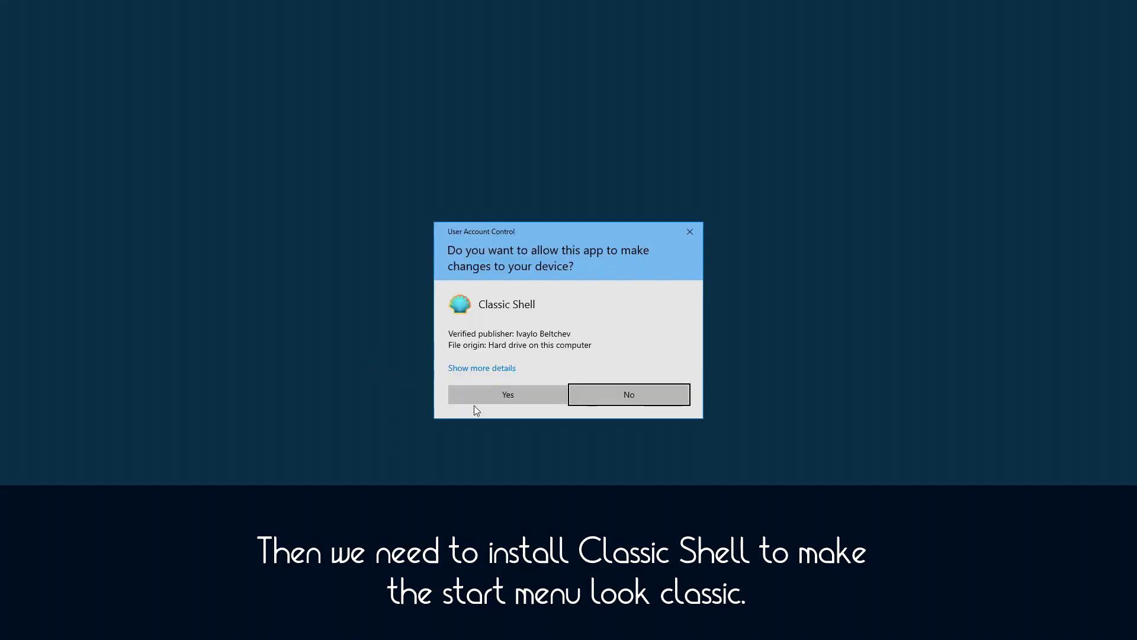
{"action": "left_click", "coordinate": [475, 401]}
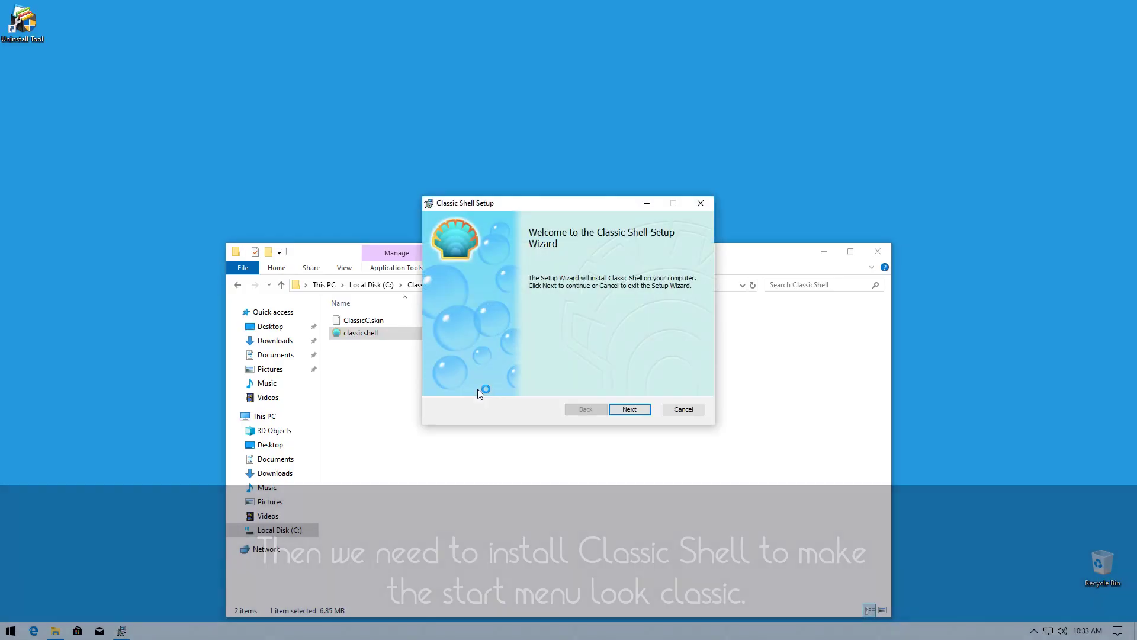
{"action": "left_click", "coordinate": [628, 408]}
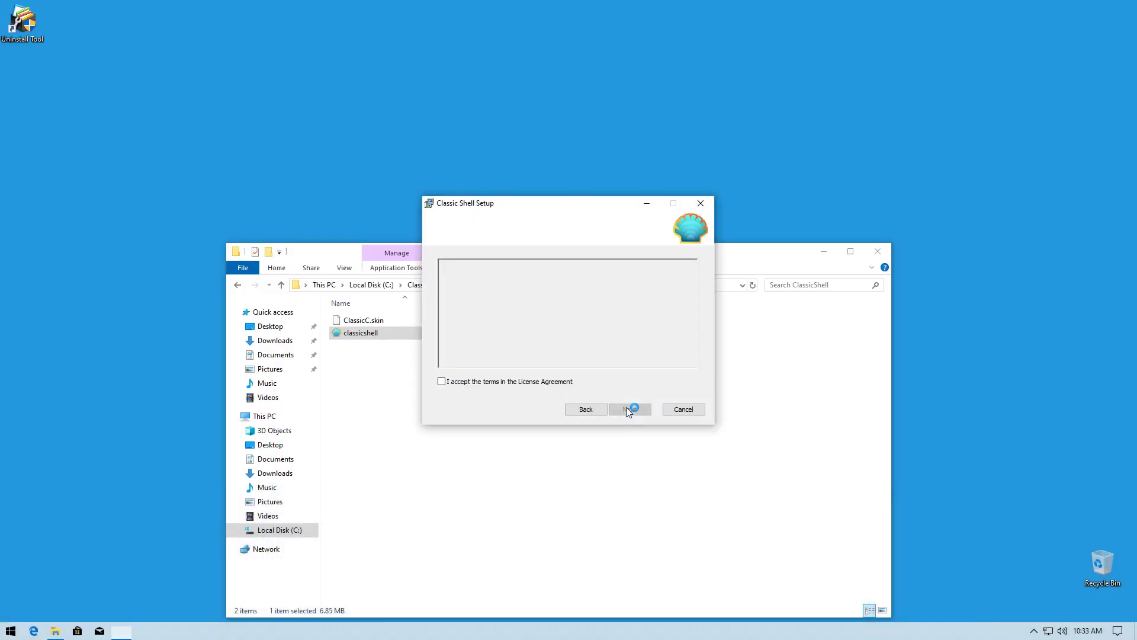
{"action": "left_click", "coordinate": [532, 381]}
{"action": "left_click", "coordinate": [647, 410]}
{"action": "left_click", "coordinate": [646, 410]}
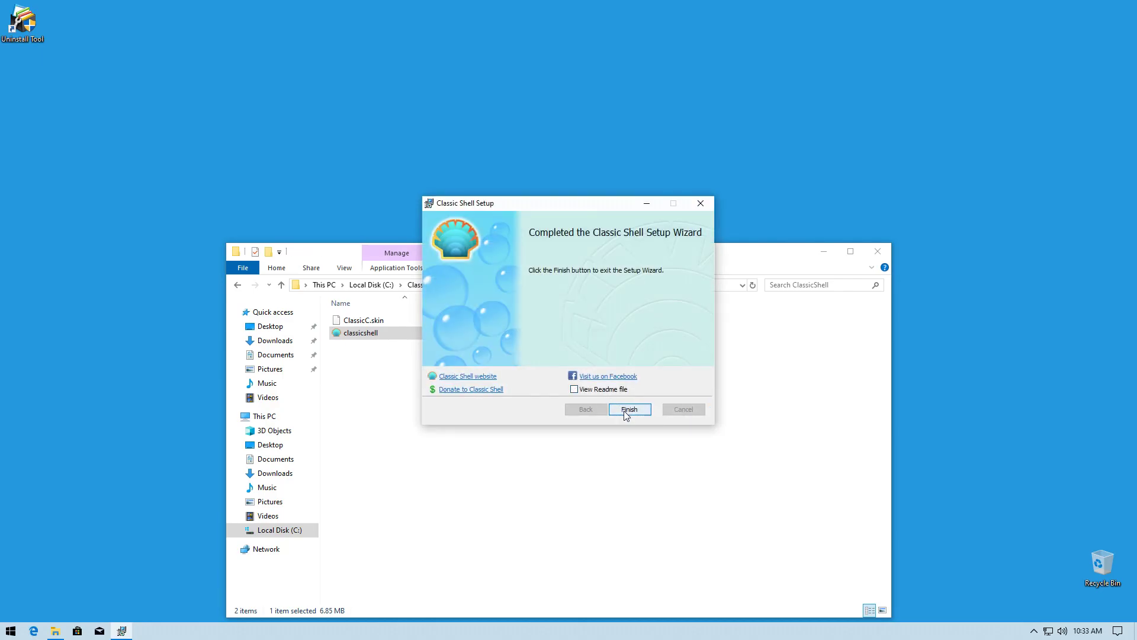
{"action": "left_click", "coordinate": [627, 410]}
- Copy ClassicC.skin into C:\Program Files\Classic Shell\Skins
{"action": "left_click", "coordinate": [357, 320]}
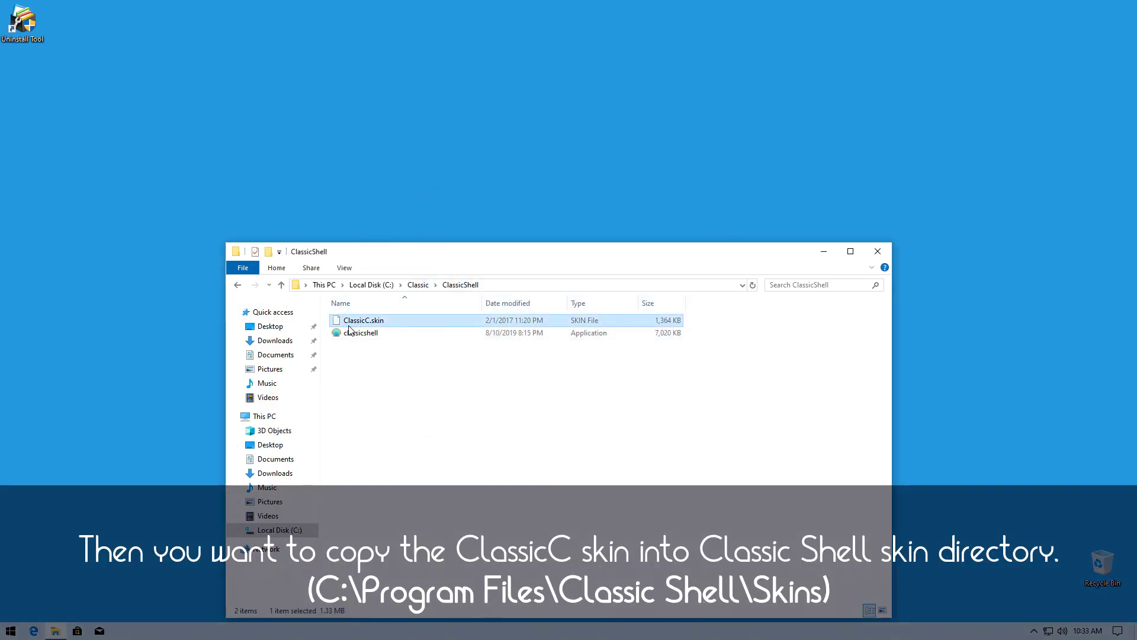
{"action": "left_click", "coordinate": [276, 530]}
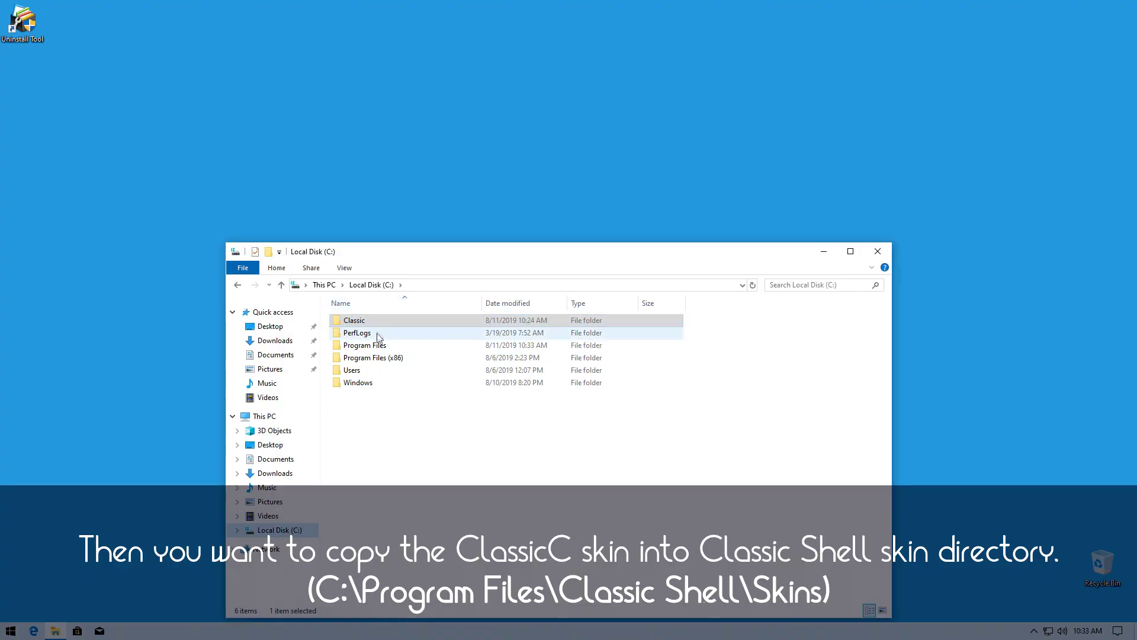
{"action": "double_click", "coordinate": [361, 345]}
{"action": "double_click", "coordinate": [357, 323]}
{"action": "double_click", "coordinate": [357, 323]}
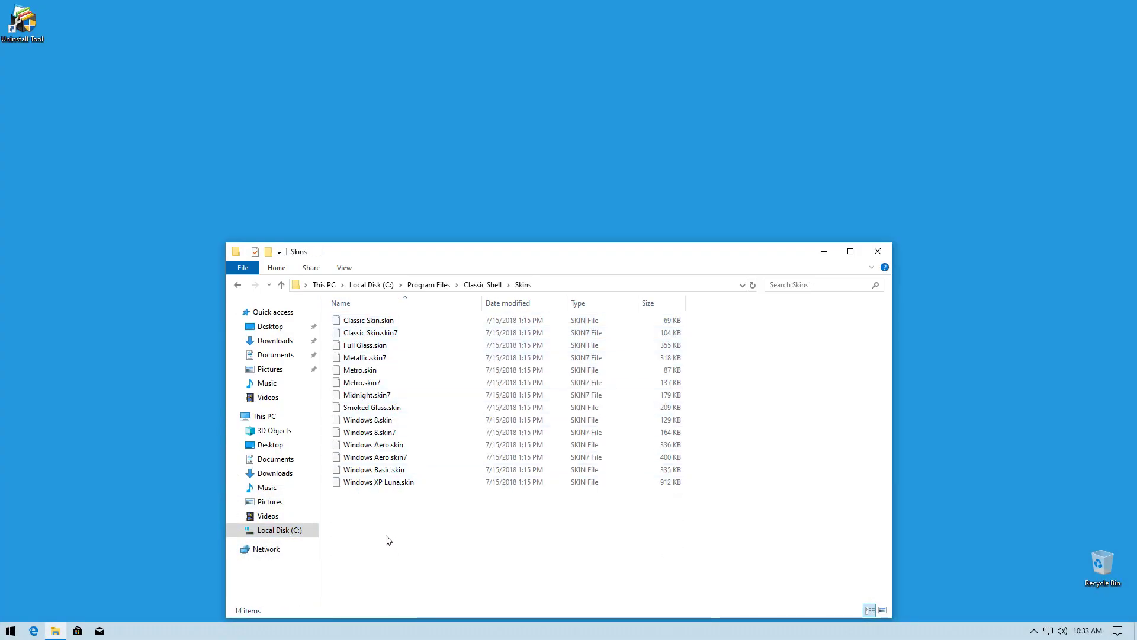
{"action": "key", "text": "ctrl+v"}
{"action": "left_click", "coordinate": [520, 236]}
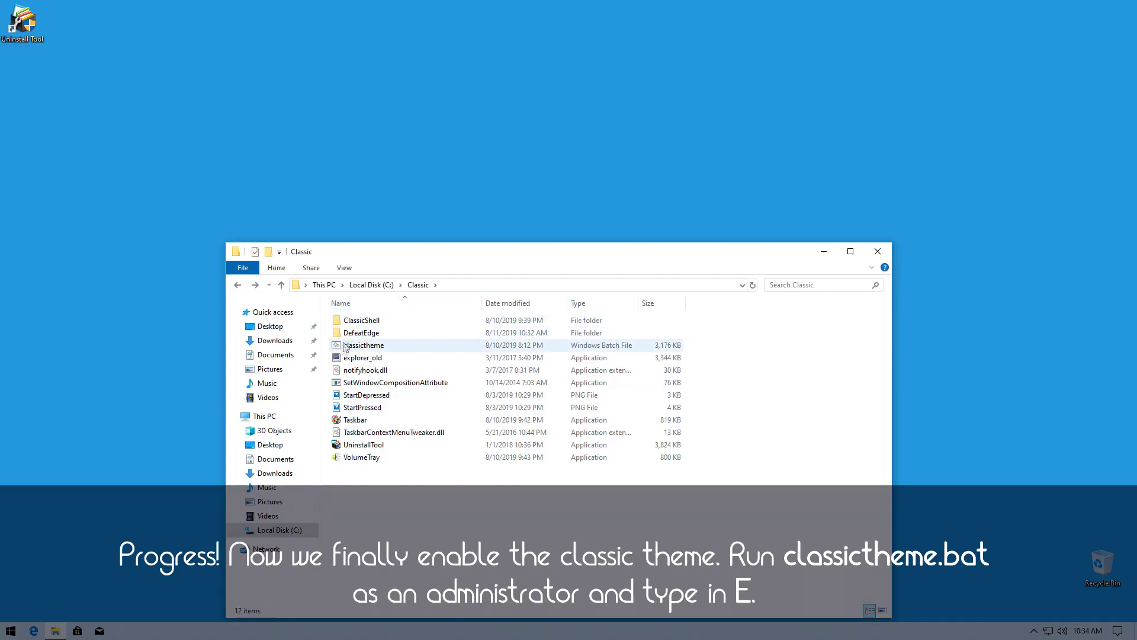
- Run the classictheme batch file as administrator and choose option E to enable the classic theme
{"action": "right_click", "coordinate": [348, 346]}
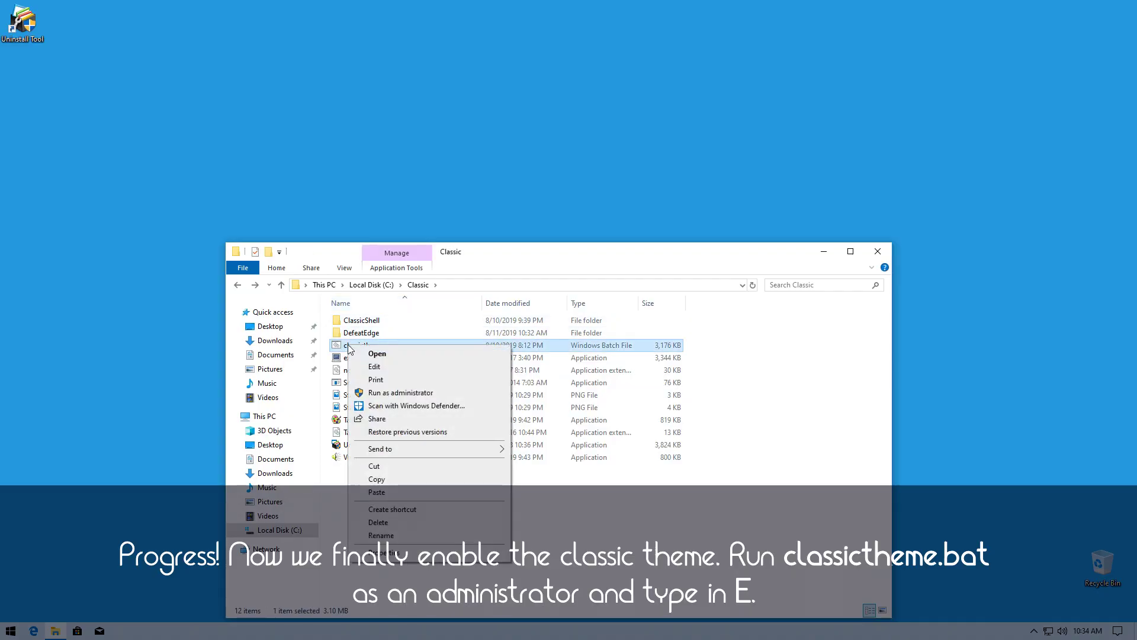
{"action": "left_click", "coordinate": [371, 393]}
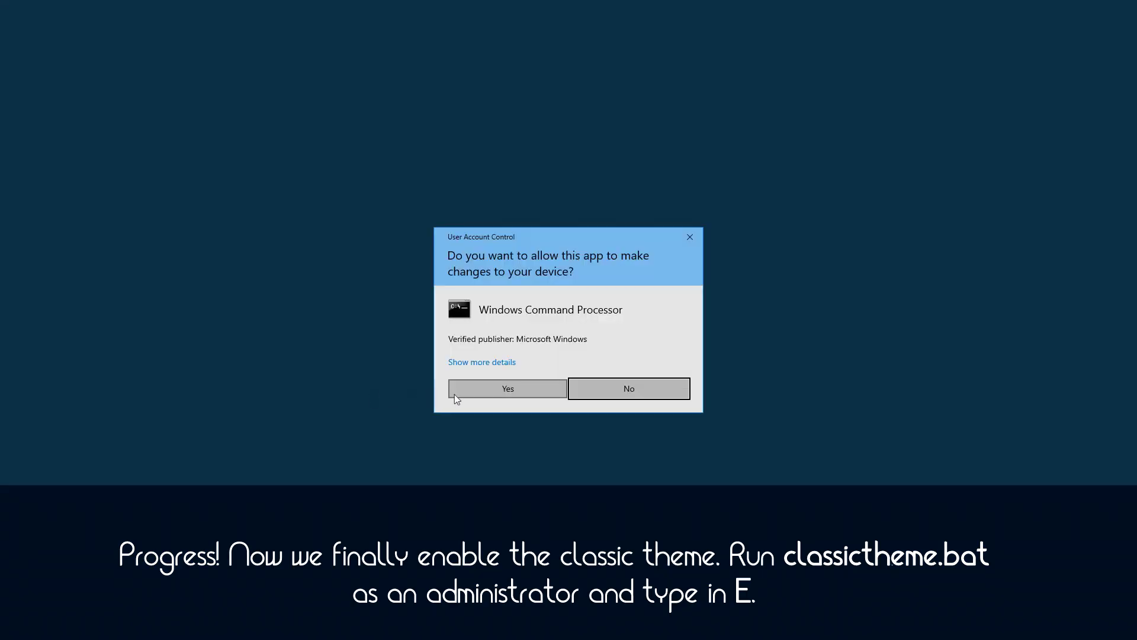
{"action": "left_click", "coordinate": [508, 386]}
{"action": "key", "text": "e"}
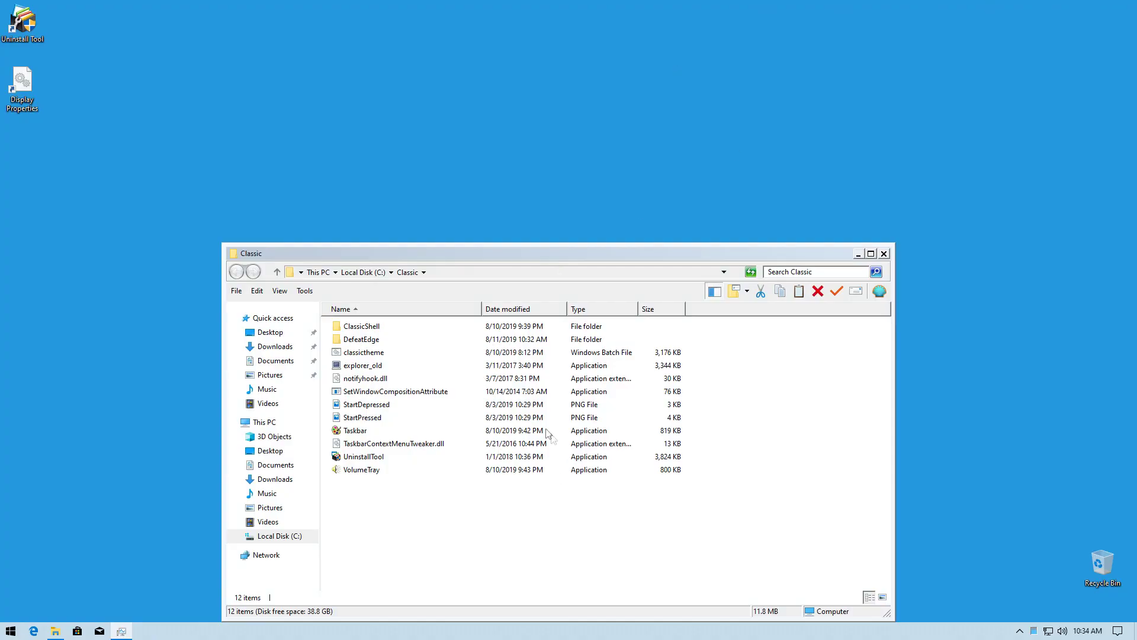
- Turn off the Classic Explorer Bar in the Classic folder's Explorer window
{"action": "right_click", "coordinate": [420, 296]}
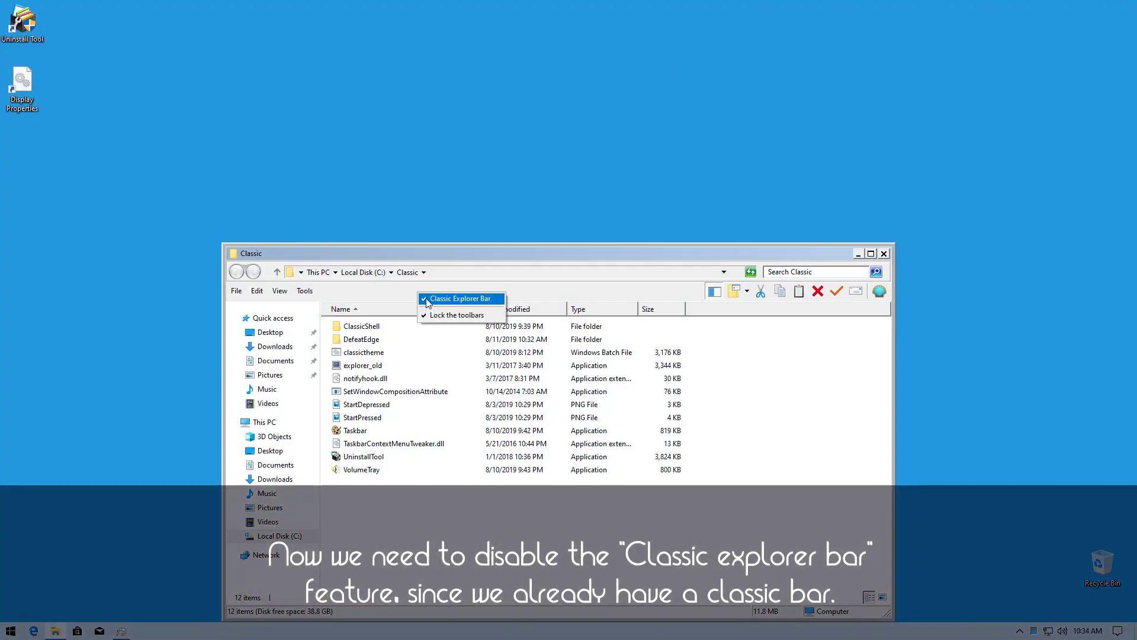
{"action": "left_click", "coordinate": [431, 300]}
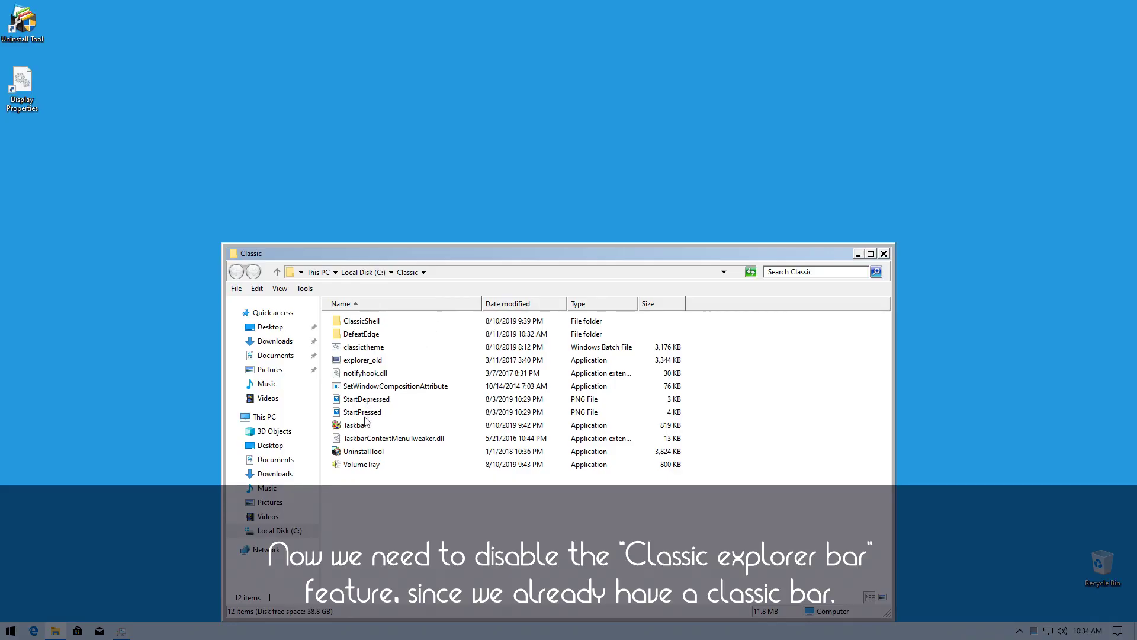
- Set the Classic Start Menu skin to ClassicC with the Custom 1 (Classic) option and save the settings
{"action": "left_click", "coordinate": [9, 631]}
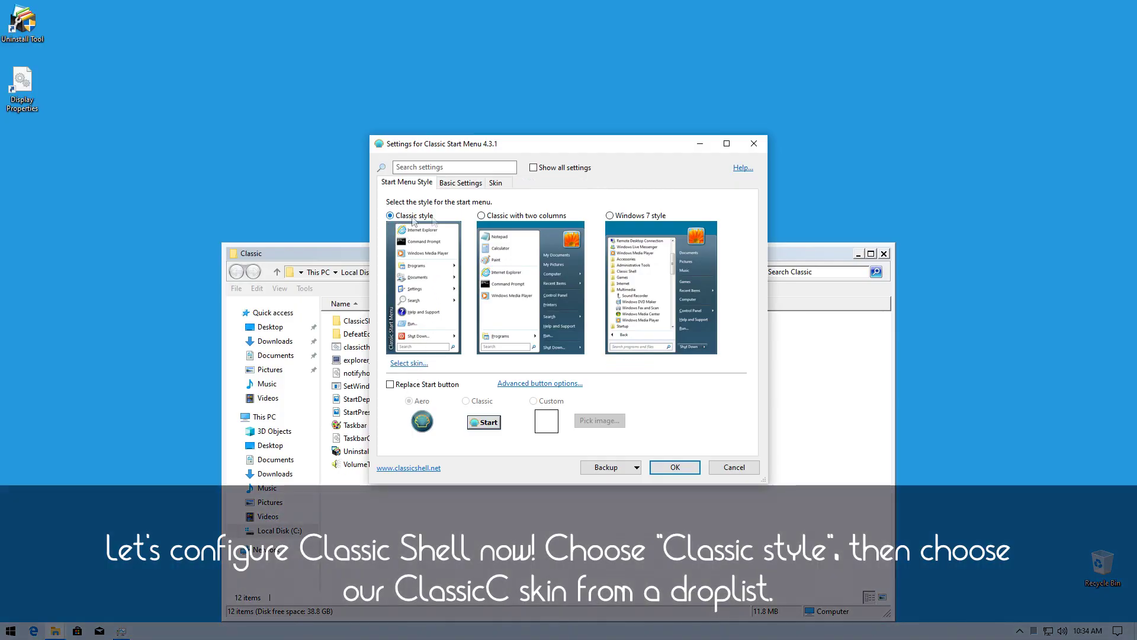
{"action": "left_click", "coordinate": [497, 183]}
{"action": "left_click", "coordinate": [501, 205]}
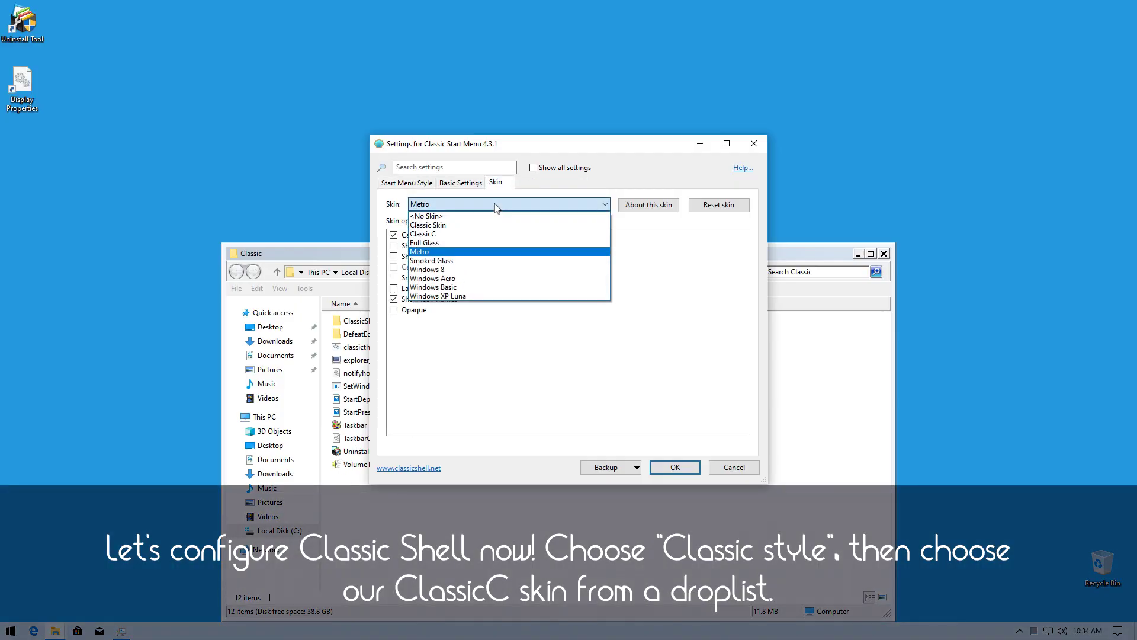
{"action": "left_click", "coordinate": [498, 236]}
{"action": "left_click_drag", "start_coordinate": [744, 252], "coordinate": [742, 432]}
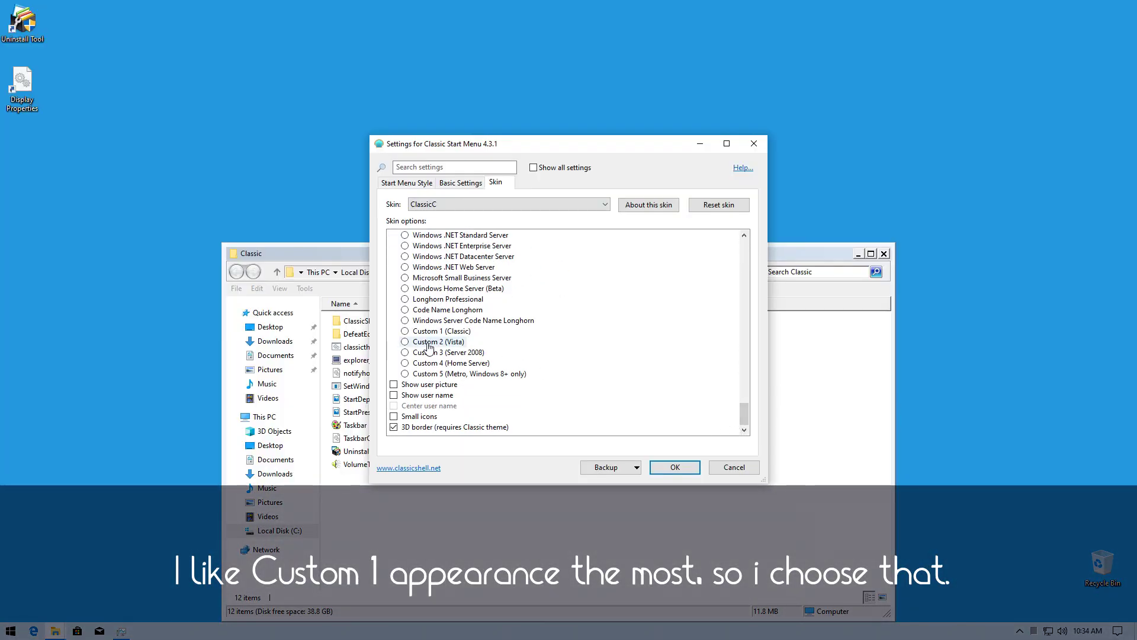
{"action": "left_click", "coordinate": [413, 332]}
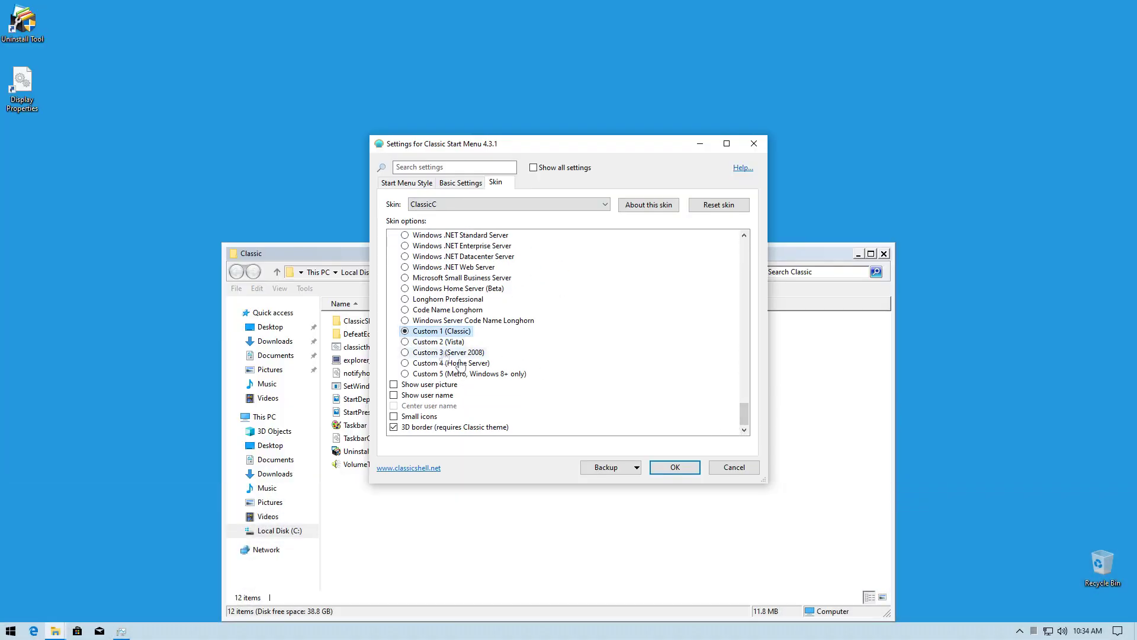
{"action": "left_click", "coordinate": [662, 468]}
- Find taskschd from the Start menu, open Task Scheduler maximized, and go to the library's Microsoft\Windows folder
{"action": "left_click", "coordinate": [11, 631]}
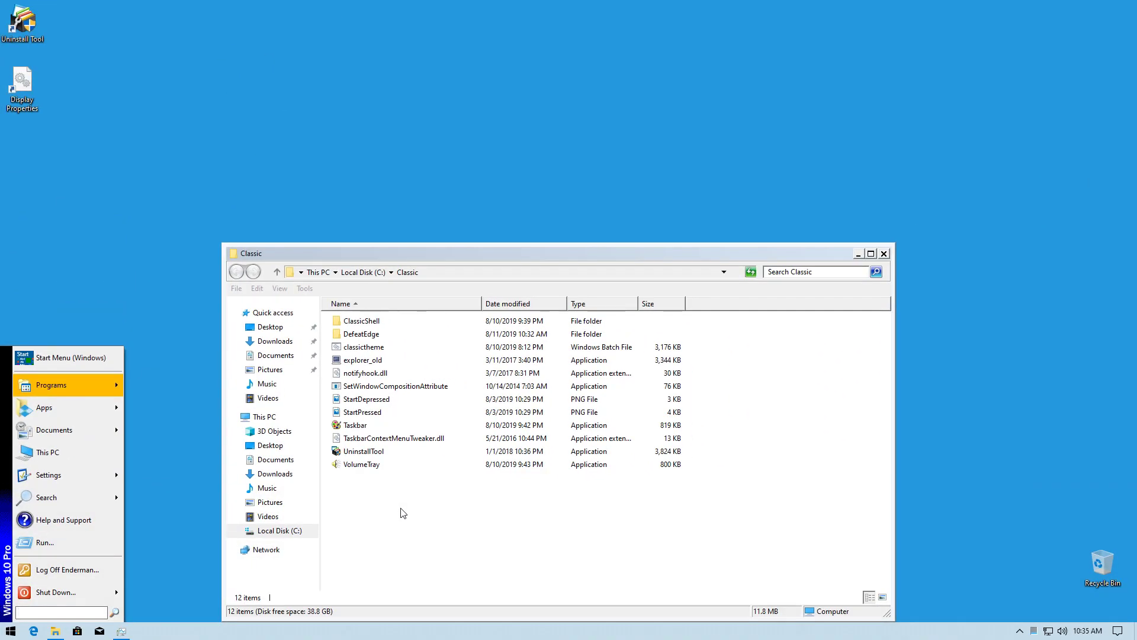
{"action": "type", "text": "taskd"}
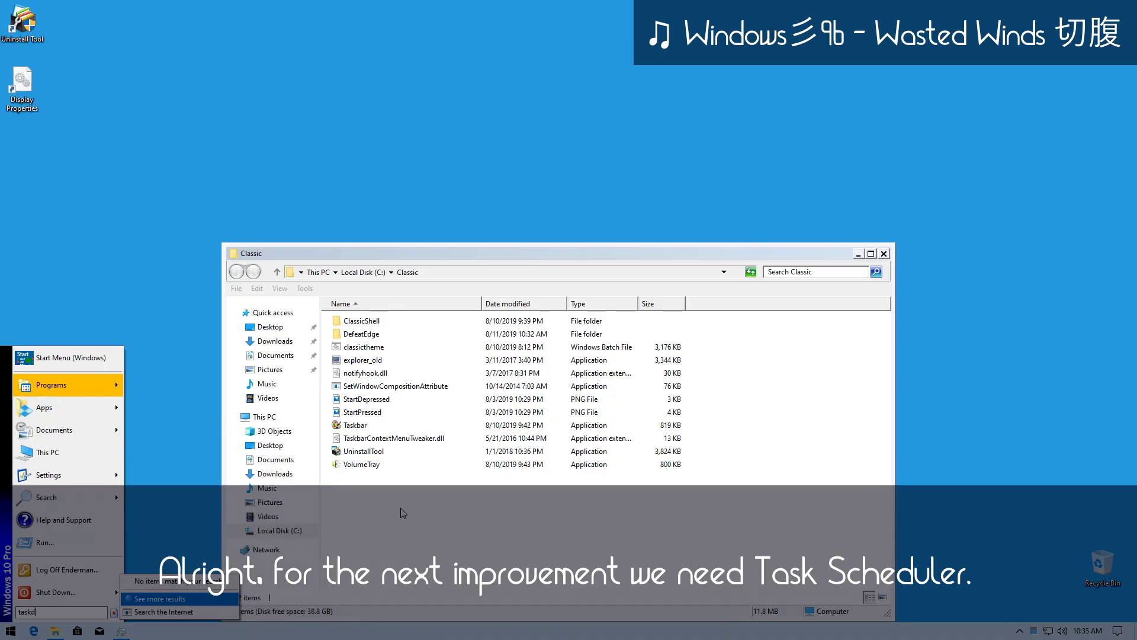
{"action": "key", "text": "BackSpace"}
{"action": "type", "text": "schd"}
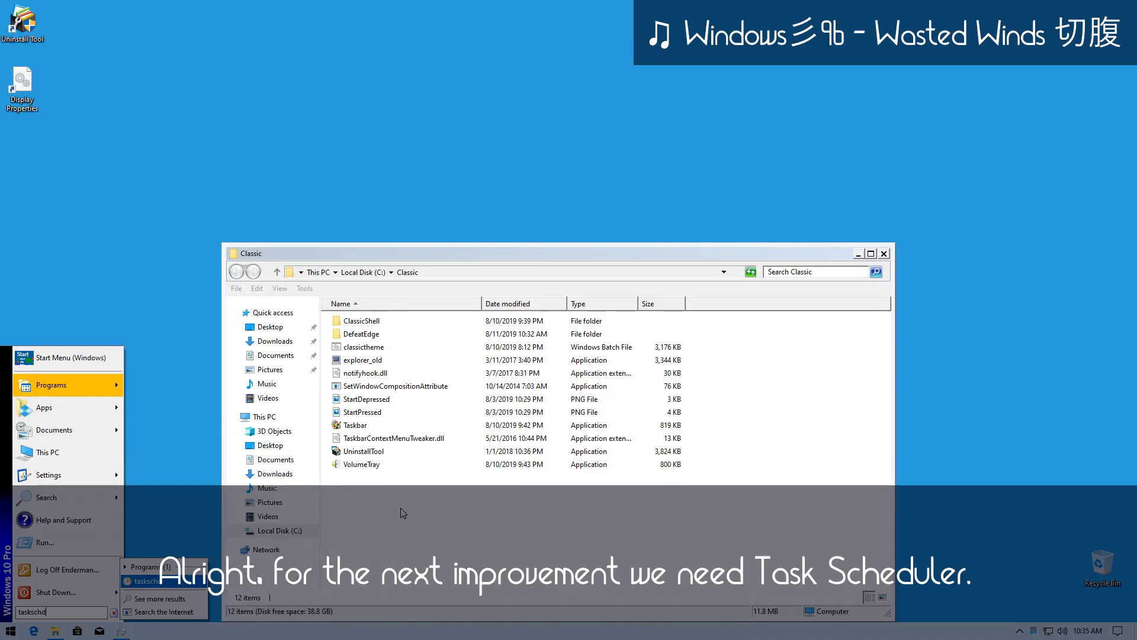
{"action": "key", "text": "Return"}
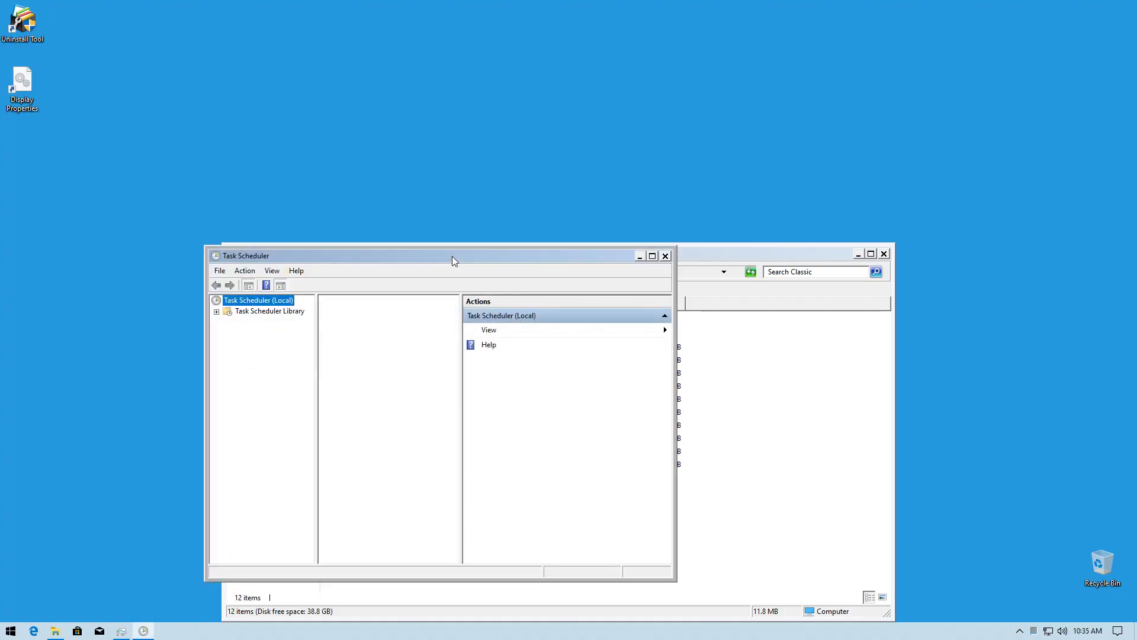
{"action": "left_click_drag", "start_coordinate": [399, 254], "coordinate": [148, 5]}
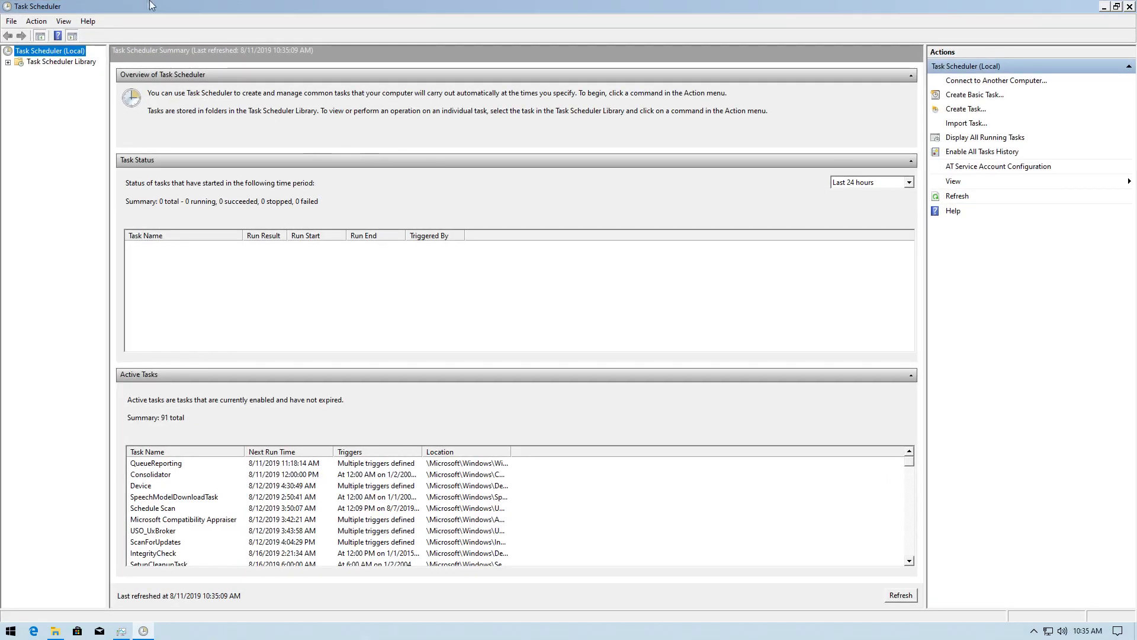
{"action": "double_click", "coordinate": [39, 63]}
{"action": "left_click", "coordinate": [19, 72]}
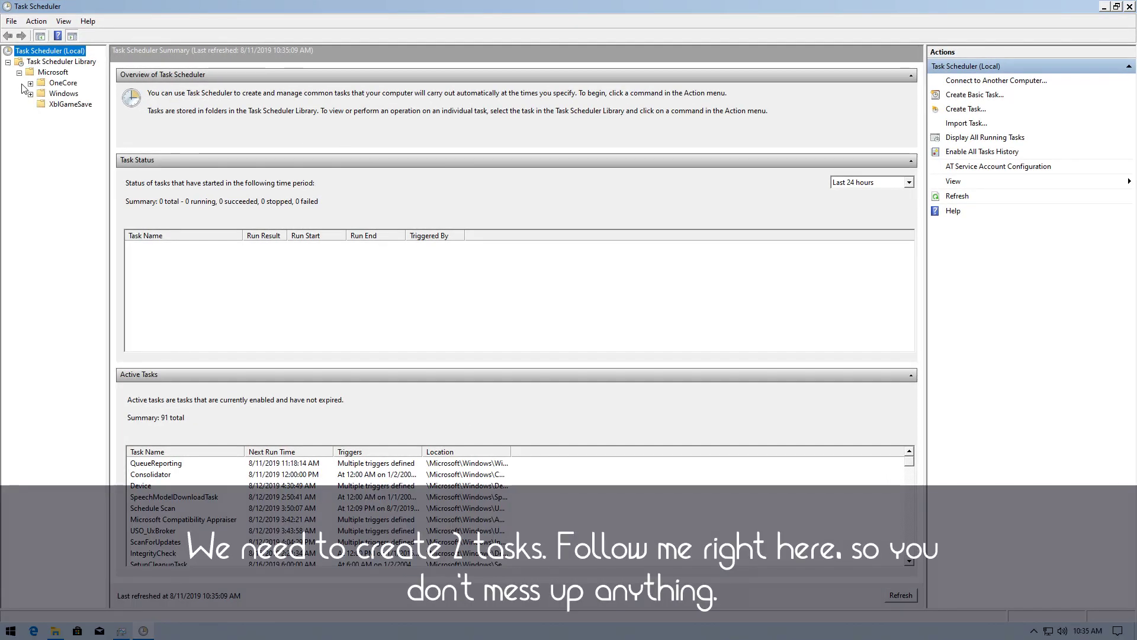
{"action": "left_click", "coordinate": [62, 94]}
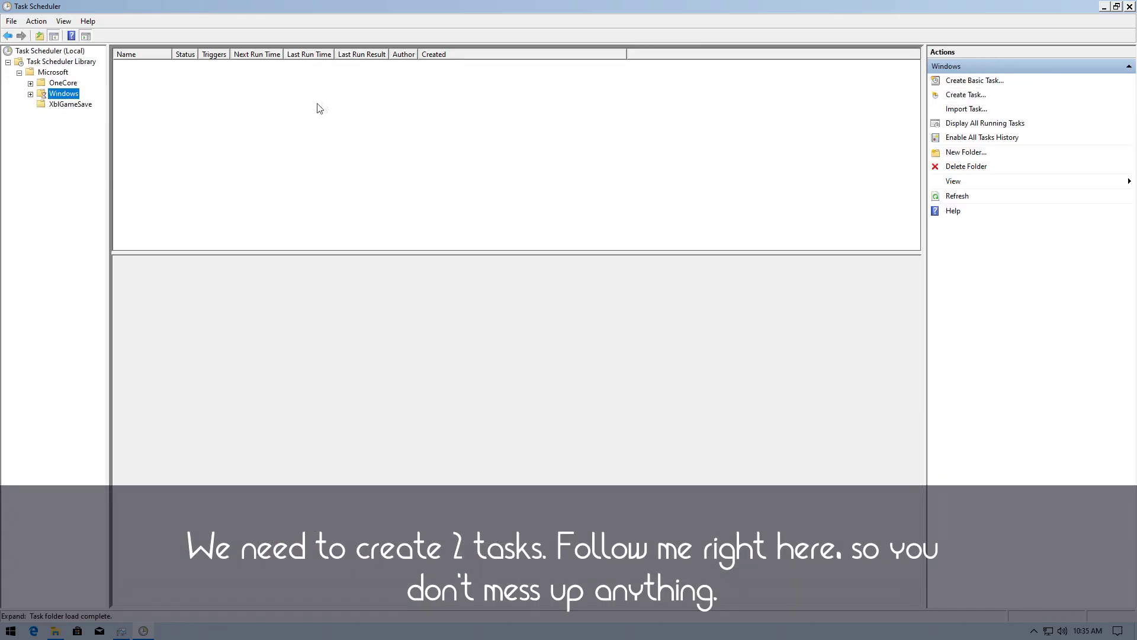
- Start a new task "Classic Taskbar", description "A taskbar from Windows XP classic theme.", with highest privileges, configured for Windows Server 2003, Windows XP, or Windows 2000
{"action": "right_click", "coordinate": [209, 95]}
{"action": "left_click", "coordinate": [225, 112]}
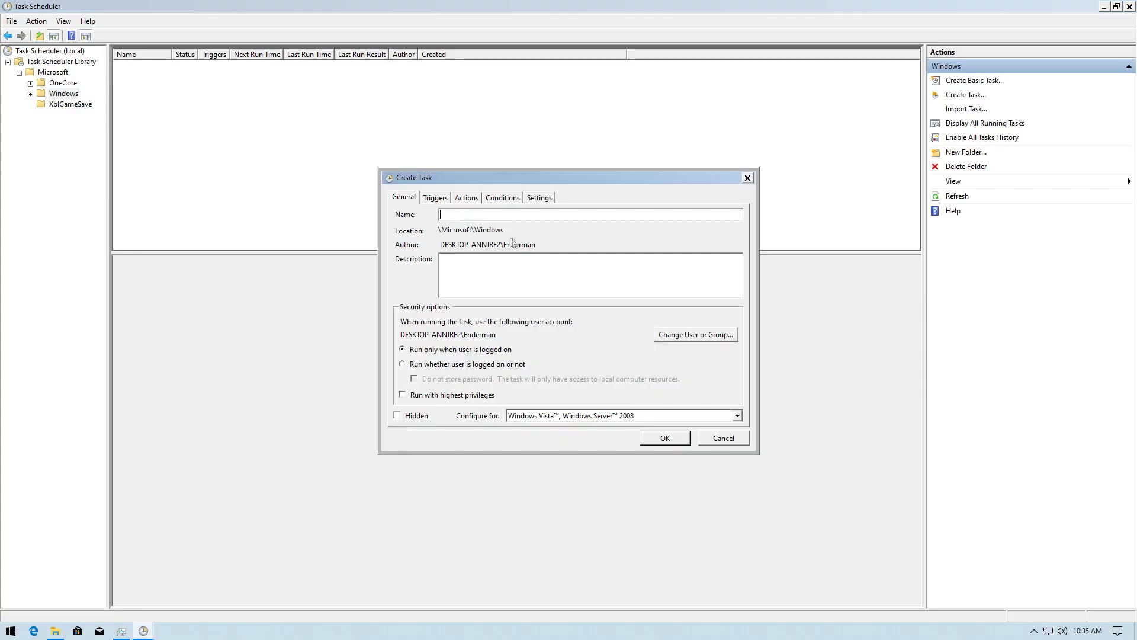
{"action": "type", "text": "Classic Taskbar"}
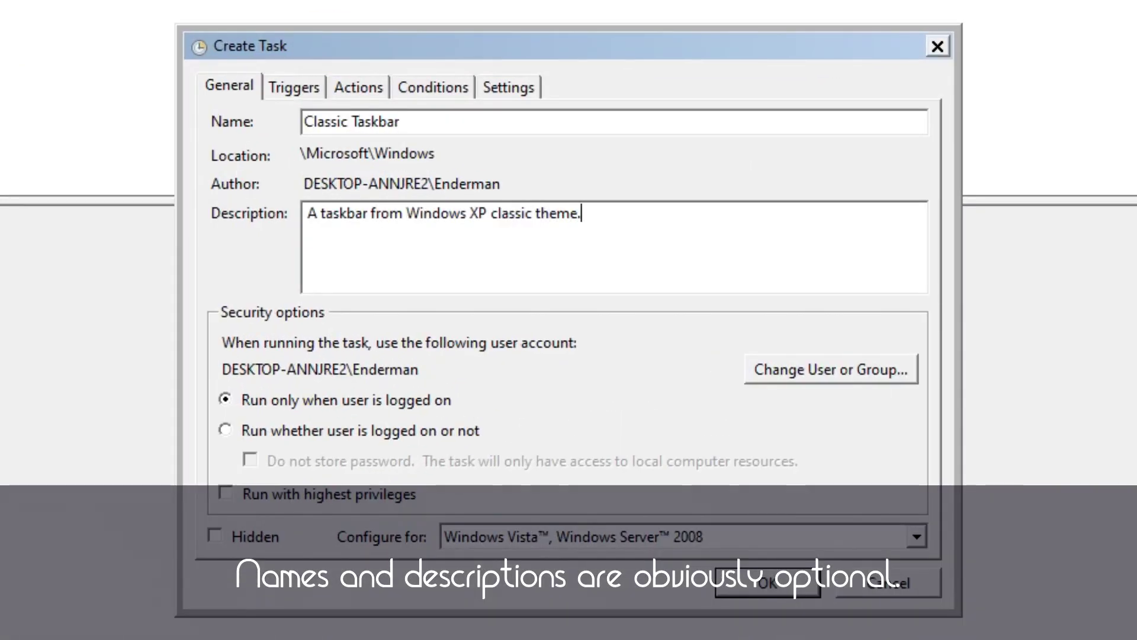
{"action": "left_click", "coordinate": [244, 505]}
{"action": "left_click", "coordinate": [516, 536]}
{"action": "left_click", "coordinate": [583, 616]}
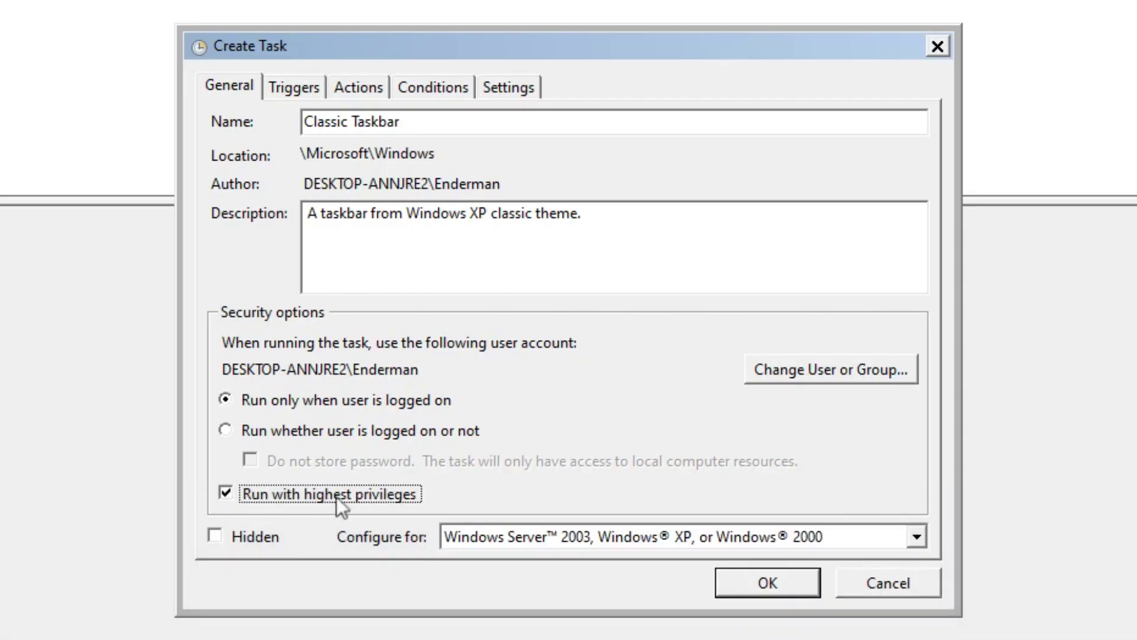
- Add a trigger that begins the Classic Taskbar task at log on of any user
{"action": "left_click", "coordinate": [296, 89]}
{"action": "left_click", "coordinate": [237, 526]}
{"action": "left_click", "coordinate": [397, 64]}
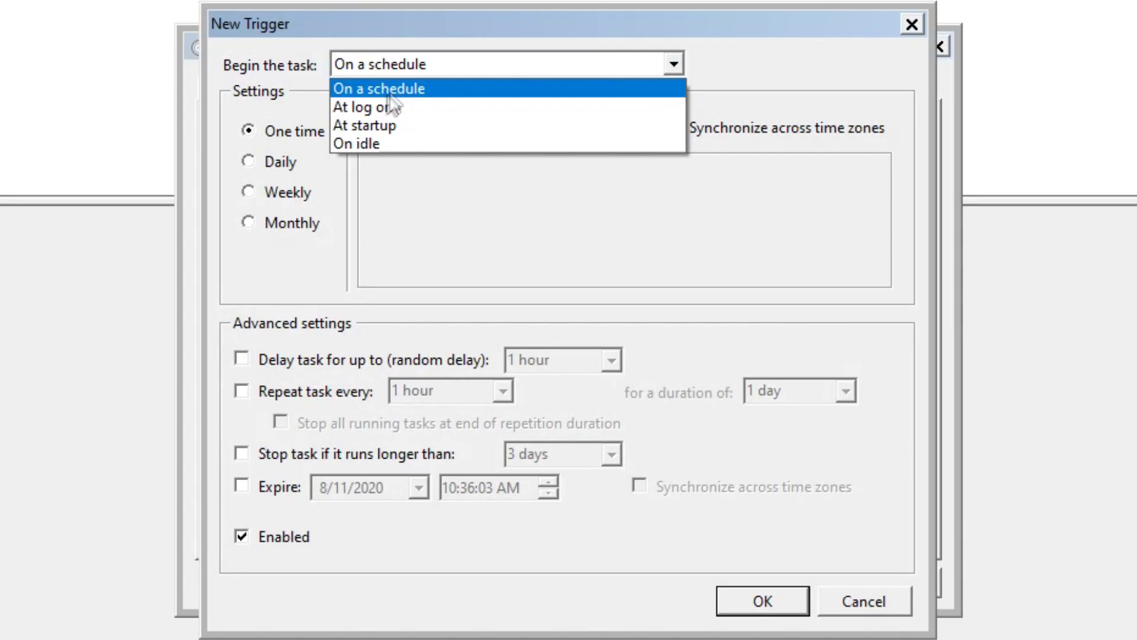
{"action": "left_click", "coordinate": [379, 108]}
{"action": "left_click", "coordinate": [762, 602]}
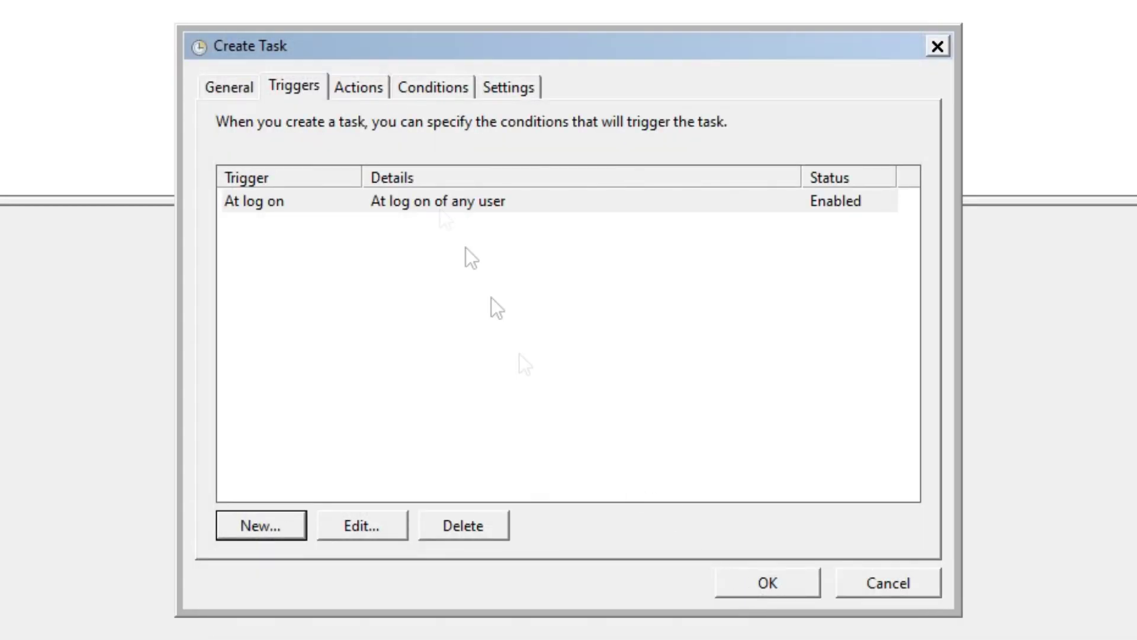
- Add a Start a program action to the Classic Taskbar task that runs C:\Classic\Taskbar.exe
{"action": "left_click", "coordinate": [376, 89]}
{"action": "left_click", "coordinate": [253, 531]}
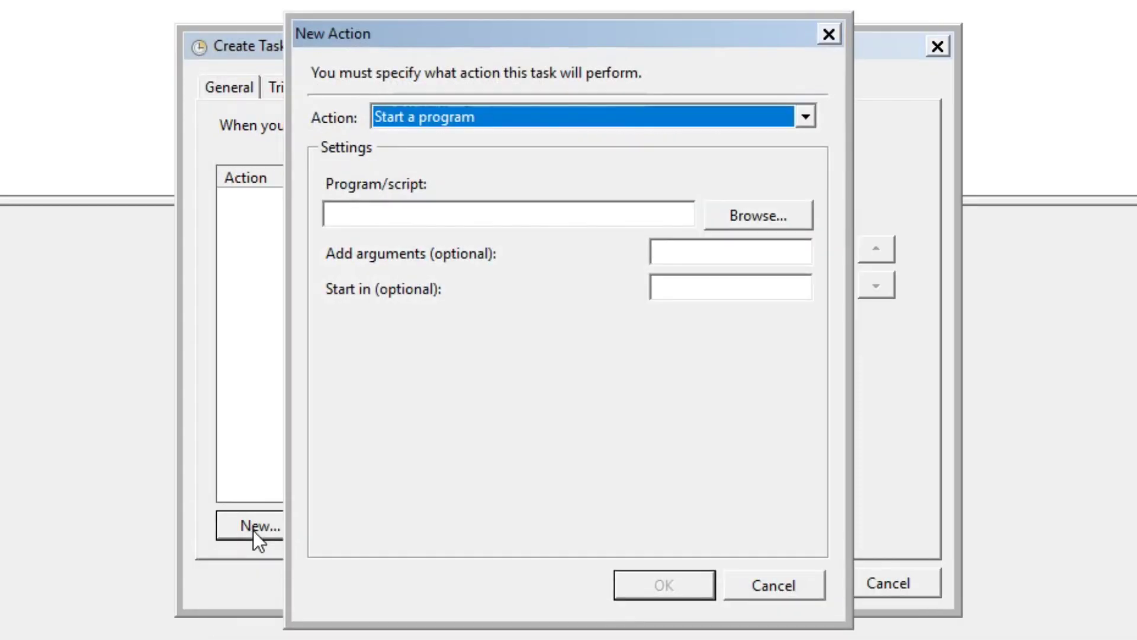
{"action": "left_click", "coordinate": [717, 224]}
{"action": "left_click", "coordinate": [385, 570]}
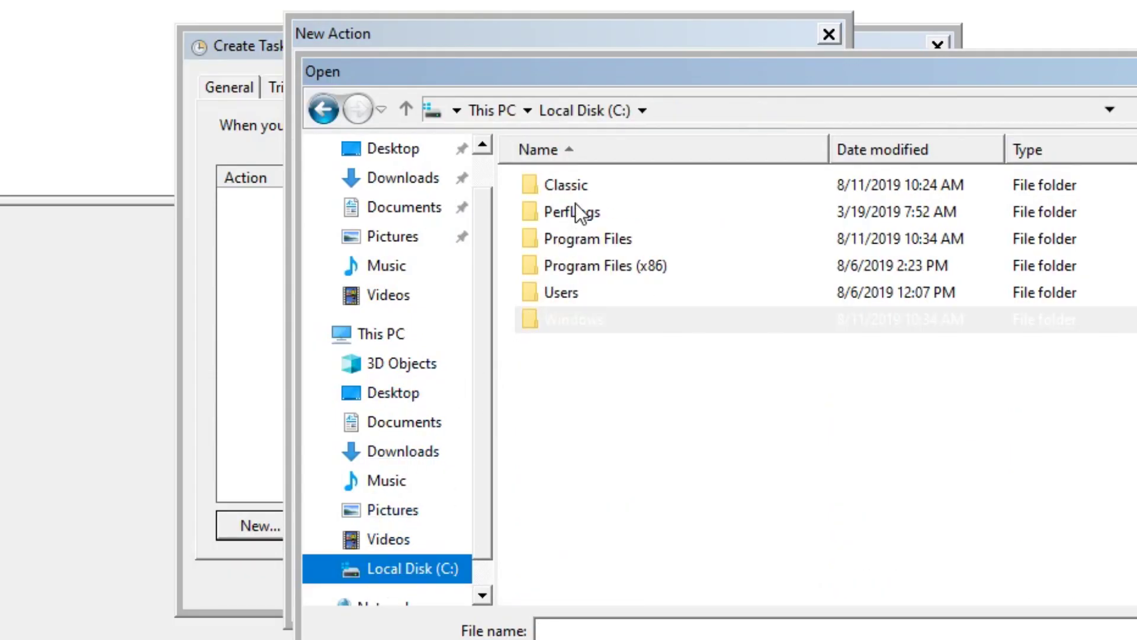
{"action": "double_click", "coordinate": [576, 186]}
{"action": "double_click", "coordinate": [554, 399]}
{"action": "left_click", "coordinate": [676, 592]}
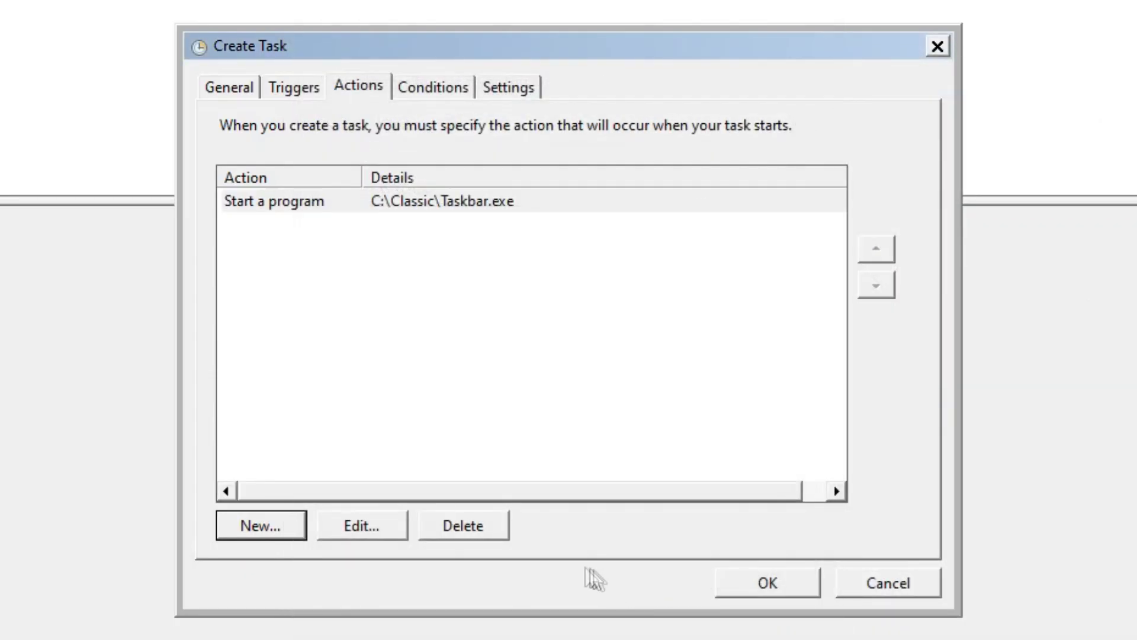
- Turn off the AC power condition and the limit that stops a long-running task, and save the Classic Taskbar task
{"action": "left_click", "coordinate": [428, 89]}
{"action": "left_click", "coordinate": [218, 301]}
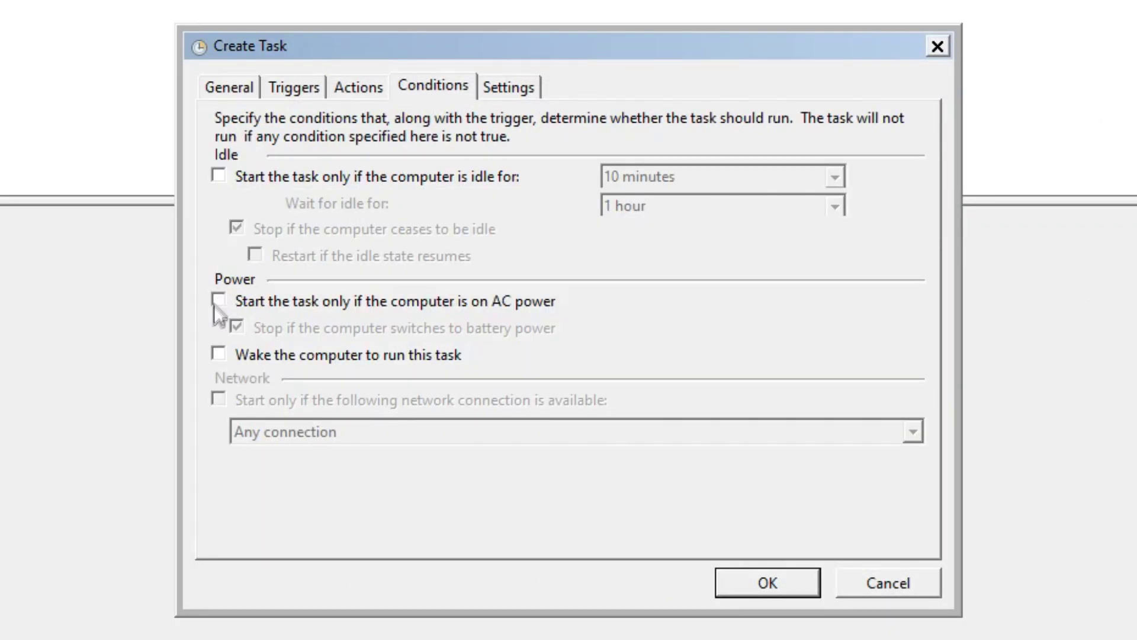
{"action": "left_click", "coordinate": [506, 92]}
{"action": "left_click", "coordinate": [218, 372]}
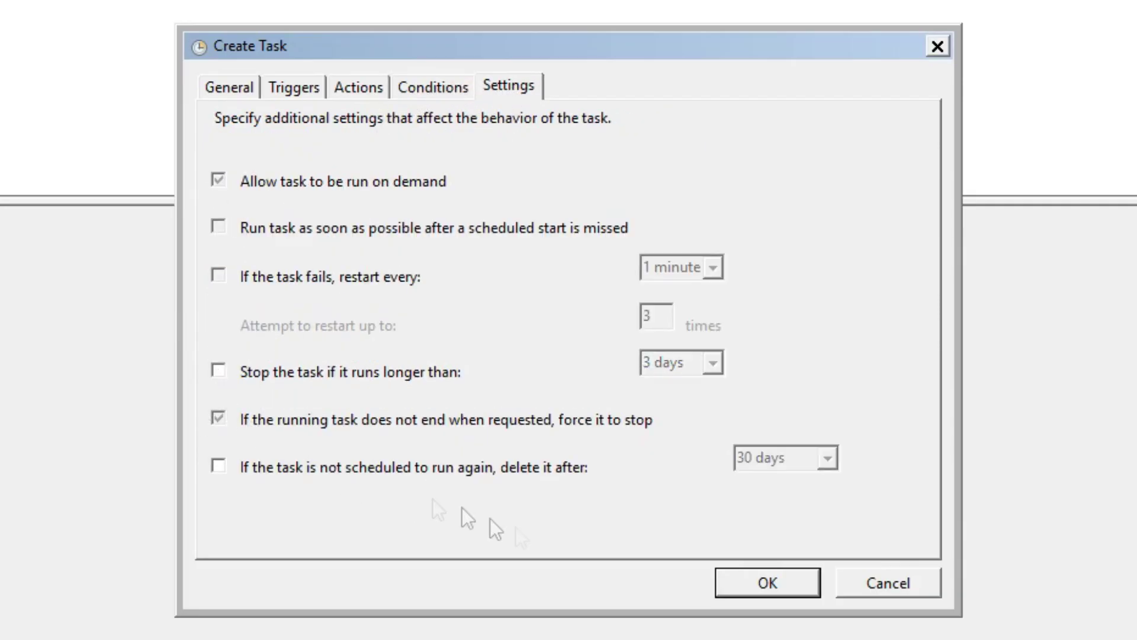
{"action": "left_click", "coordinate": [737, 593]}
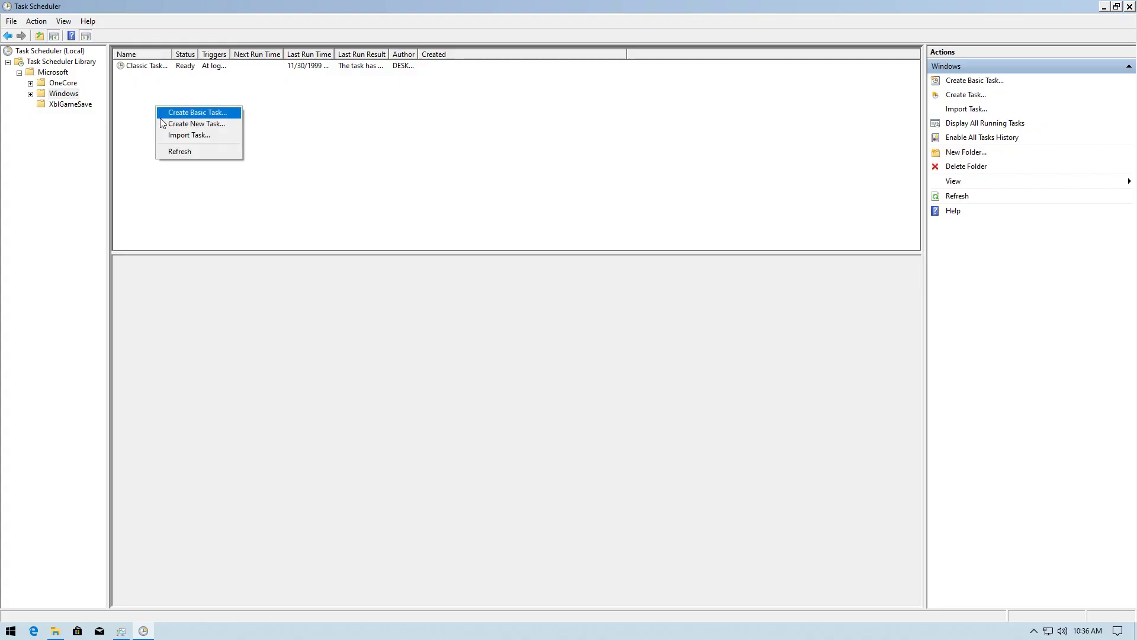
- Start a new task named Volume Mixer with the description "A classic volume mixer for Windows 10." and run it with highest privileges
{"action": "left_click", "coordinate": [162, 124]}
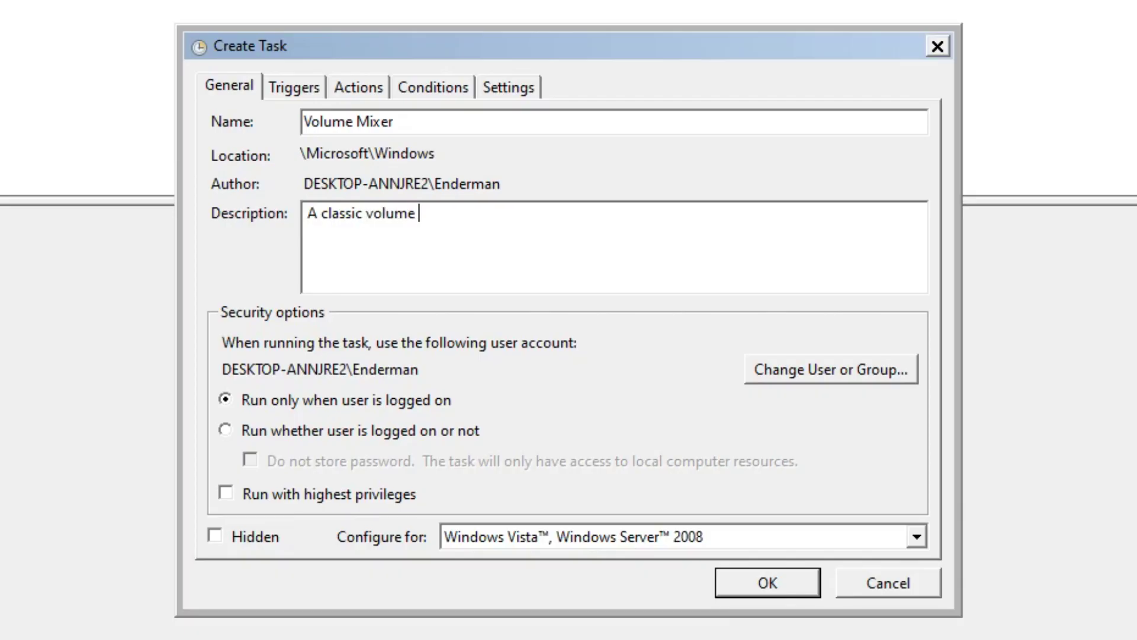
{"action": "type", "text": "ows 10."}
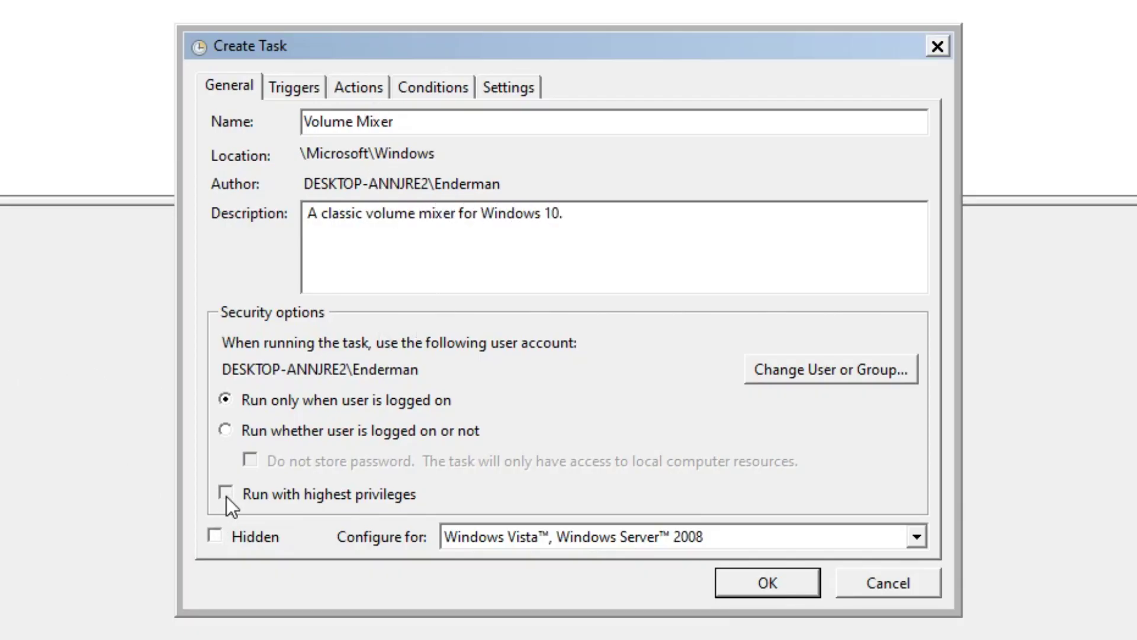
{"action": "left_click", "coordinate": [225, 493]}
{"action": "left_click", "coordinate": [459, 537]}
{"action": "left_click", "coordinate": [459, 537]}
- Add a trigger that begins the Volume Mixer task at log on of any user
{"action": "left_click", "coordinate": [301, 88]}
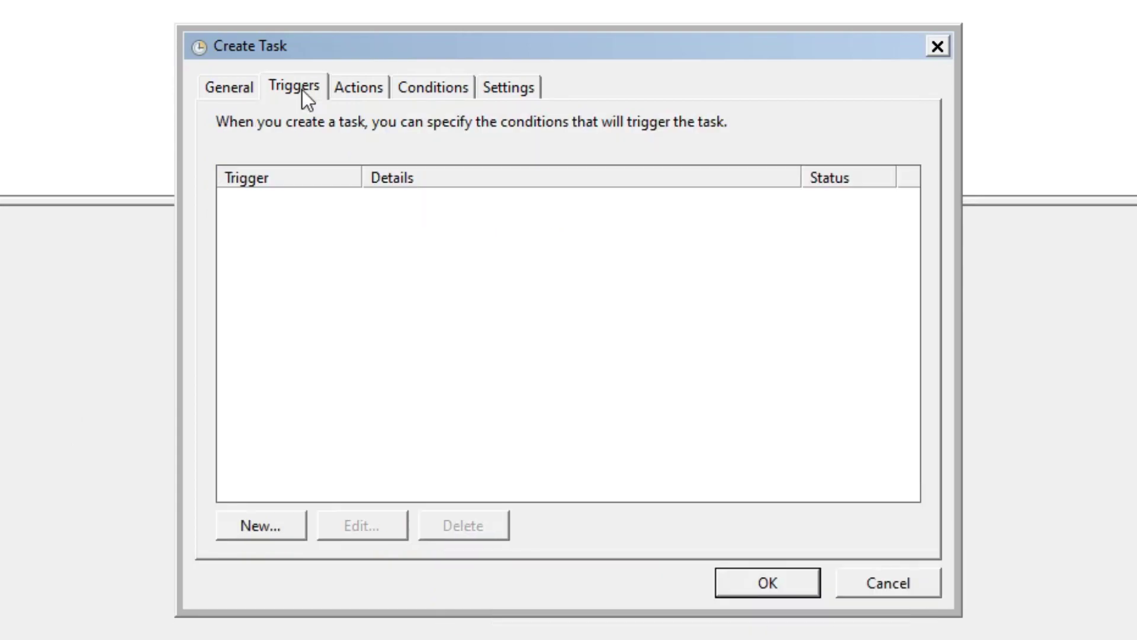
{"action": "left_click", "coordinate": [269, 527]}
{"action": "left_click", "coordinate": [430, 62]}
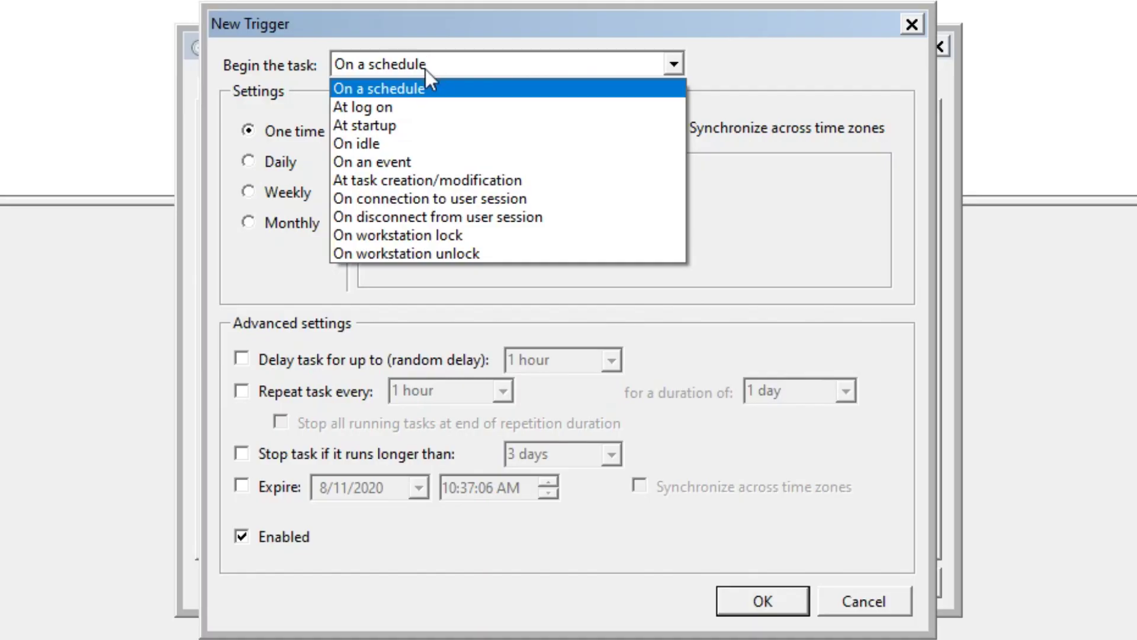
{"action": "left_click", "coordinate": [411, 109]}
{"action": "left_click", "coordinate": [733, 601]}
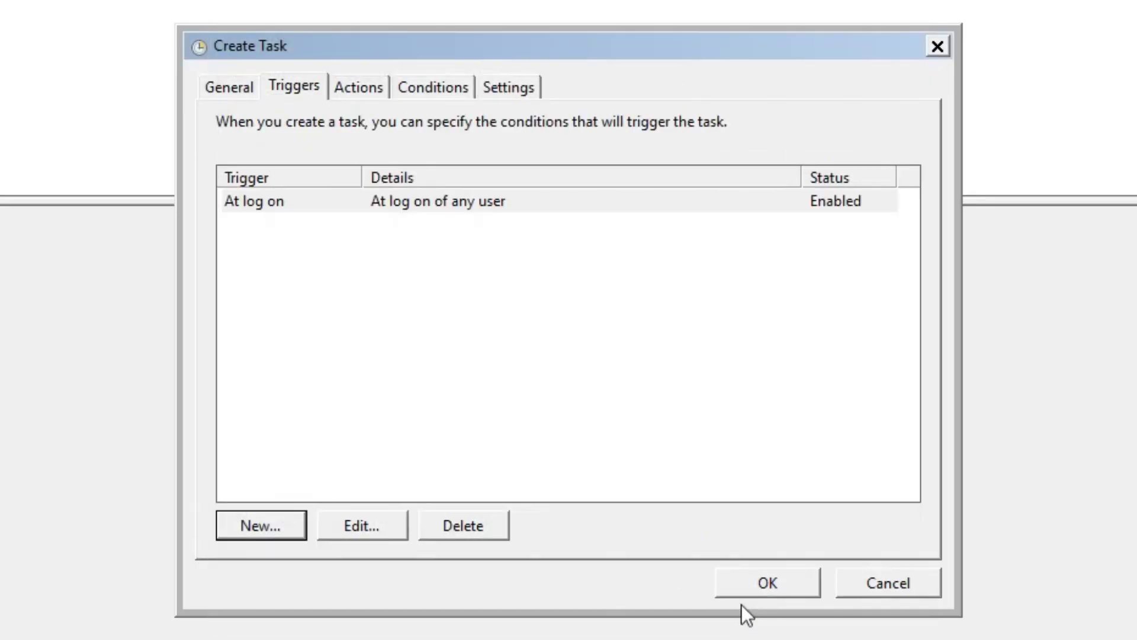
- Add a Start a program action to the Volume Mixer task that runs C:\Classic\VolumeTray.exe
{"action": "left_click", "coordinate": [343, 89]}
{"action": "left_click", "coordinate": [256, 526]}
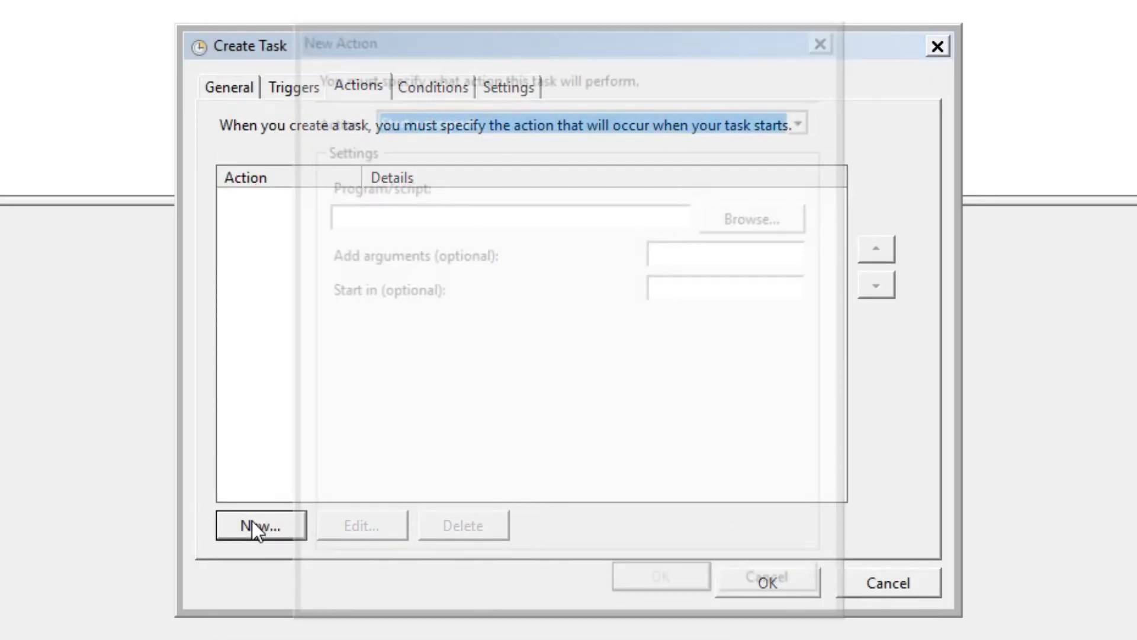
{"action": "left_click", "coordinate": [740, 223]}
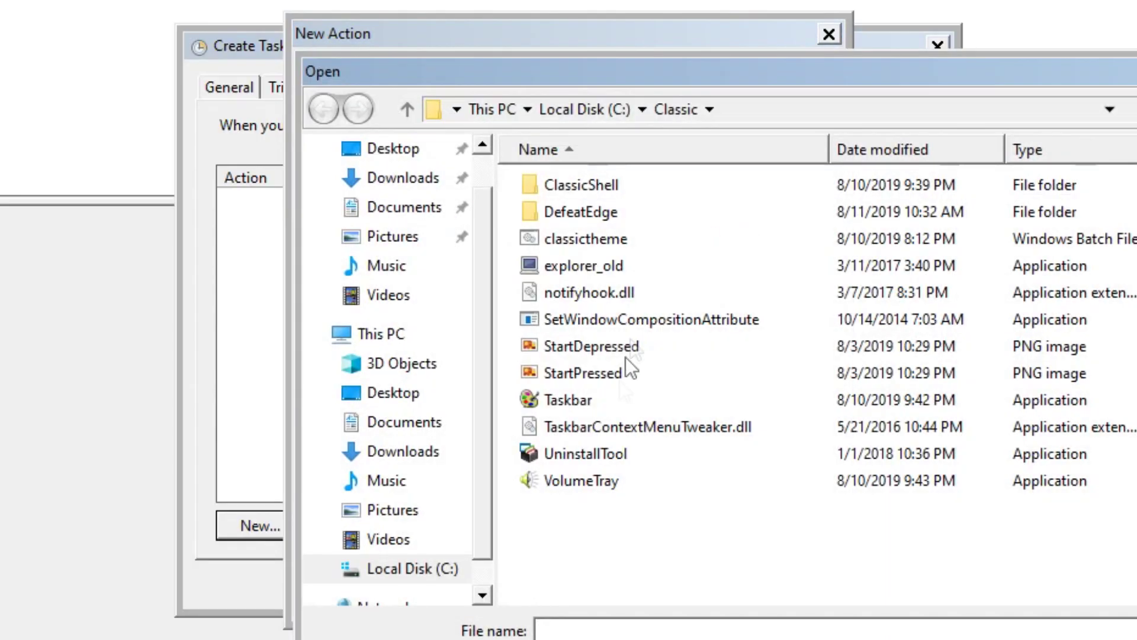
{"action": "left_click", "coordinate": [584, 481]}
{"action": "double_click", "coordinate": [584, 488]}
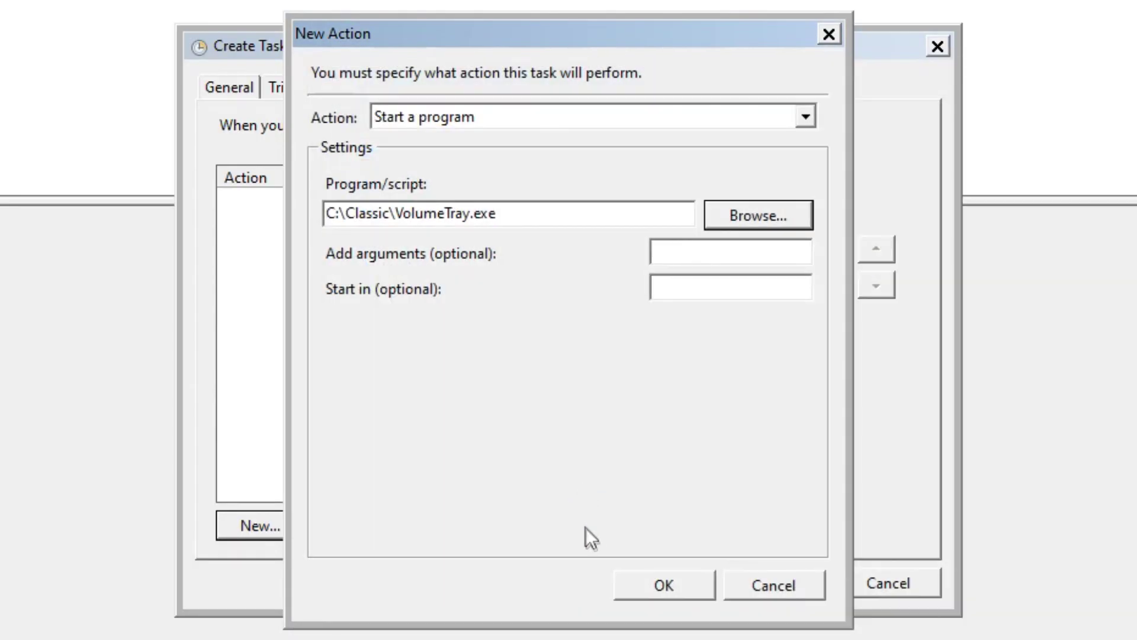
{"action": "left_click", "coordinate": [667, 597]}
- Turn off the AC power condition and the limit that stops the Volume Mixer task when it runs too long
{"action": "left_click", "coordinate": [415, 89]}
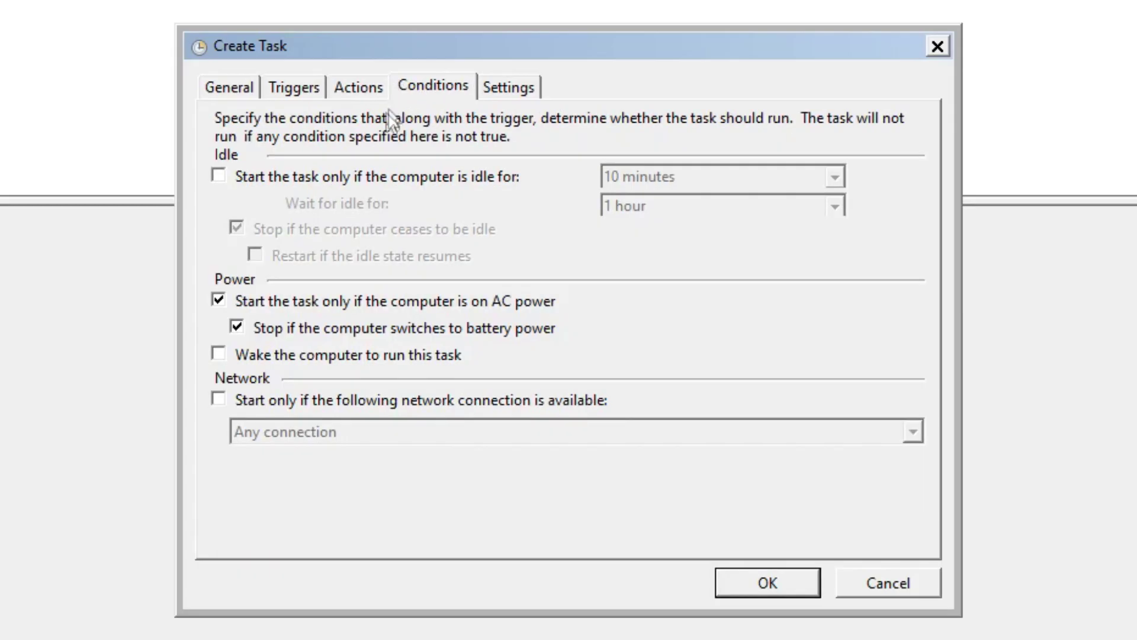
{"action": "left_click", "coordinate": [219, 300]}
{"action": "left_click", "coordinate": [536, 88]}
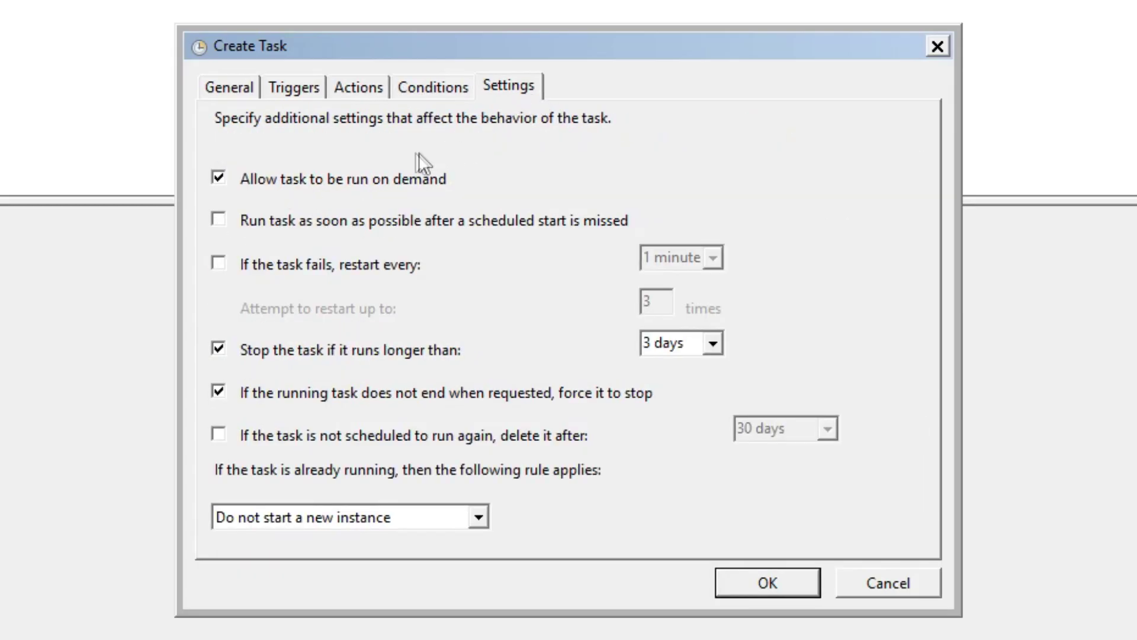
{"action": "left_click", "coordinate": [220, 351]}
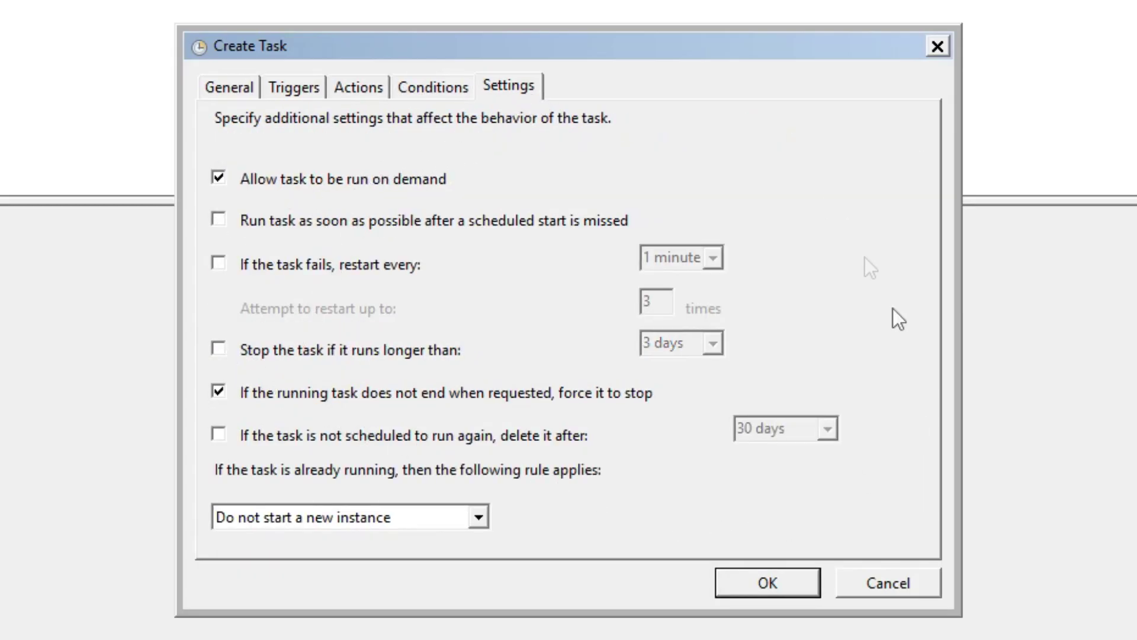
- Save the Volume Mixer task and run both the Classic Taskbar and Volume Mixer tasks once as a check
{"action": "left_click", "coordinate": [768, 583]}
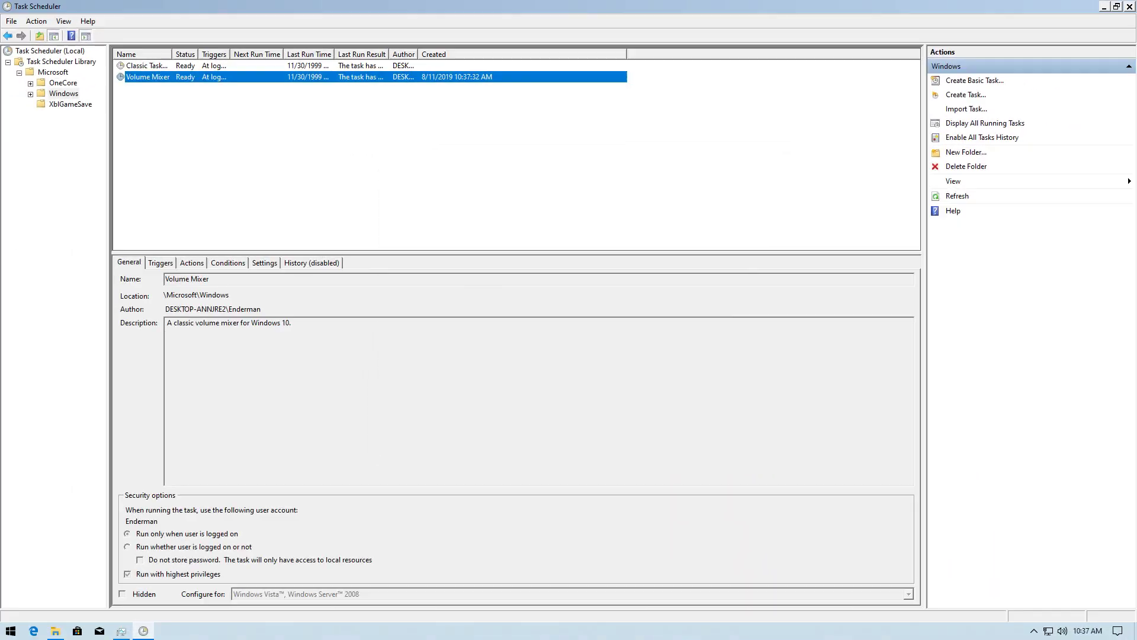
{"action": "left_click", "coordinate": [419, 210]}
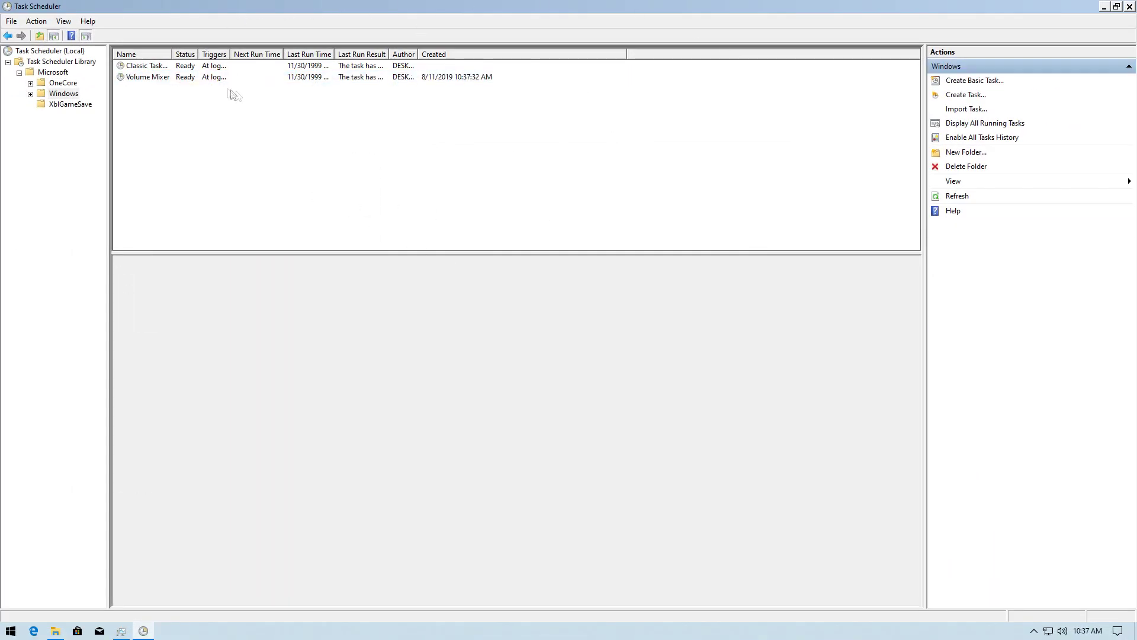
{"action": "right_click", "coordinate": [134, 69]}
{"action": "left_click", "coordinate": [140, 79]}
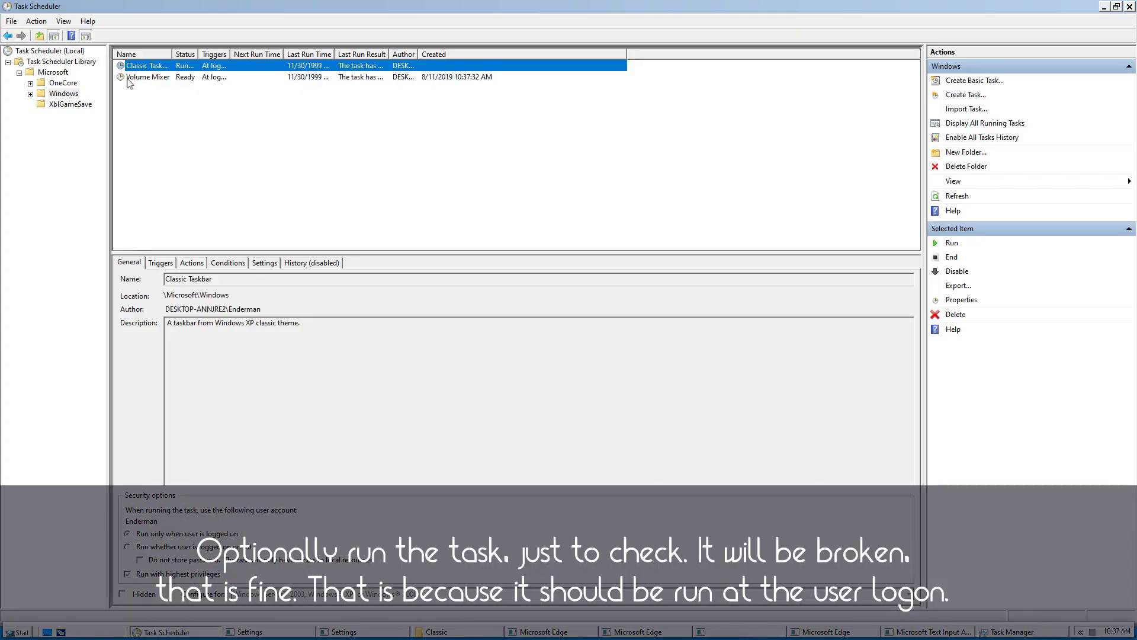
{"action": "right_click", "coordinate": [128, 77]}
{"action": "left_click", "coordinate": [139, 86]}
- Bring up the classic volume control from the speaker in the taskbar's notification area
{"action": "left_click", "coordinate": [1092, 632]}
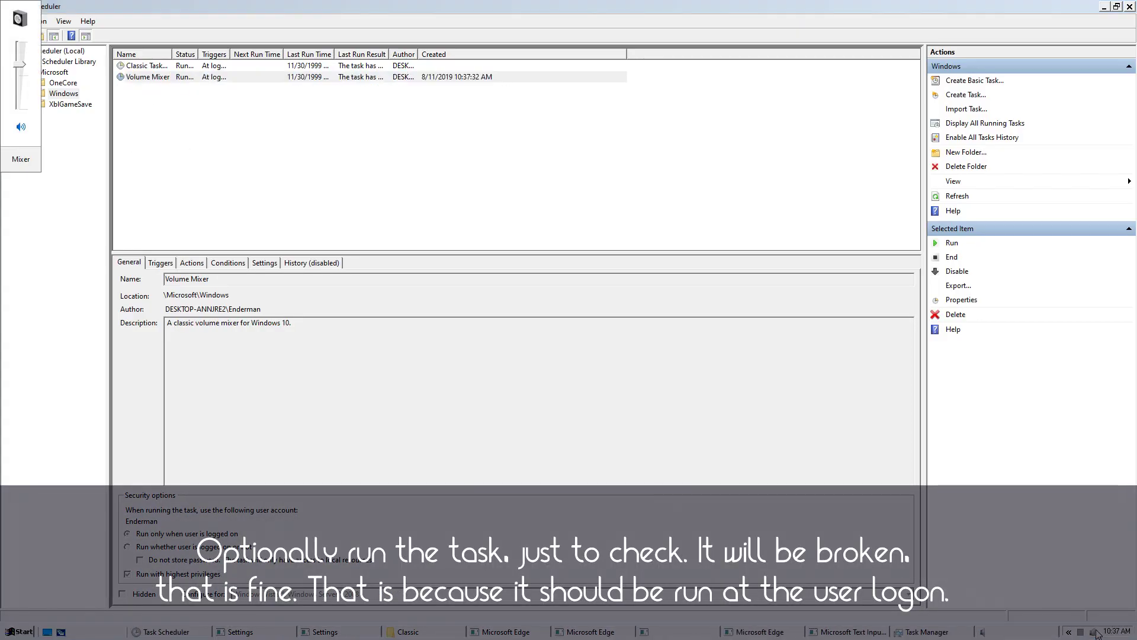
{"action": "left_click", "coordinate": [1093, 632]}
{"action": "left_click", "coordinate": [1093, 632]}
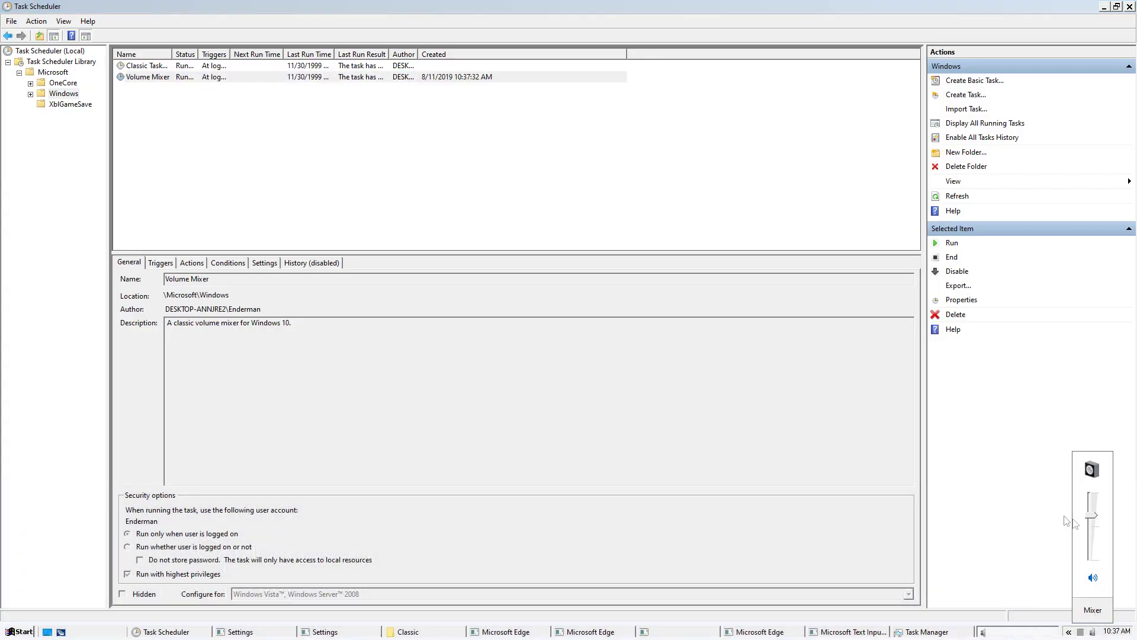
- Restart the computer so that the logon tasks run
{"action": "left_click", "coordinate": [24, 633]}
{"action": "mouse_move", "coordinate": [101, 592]}
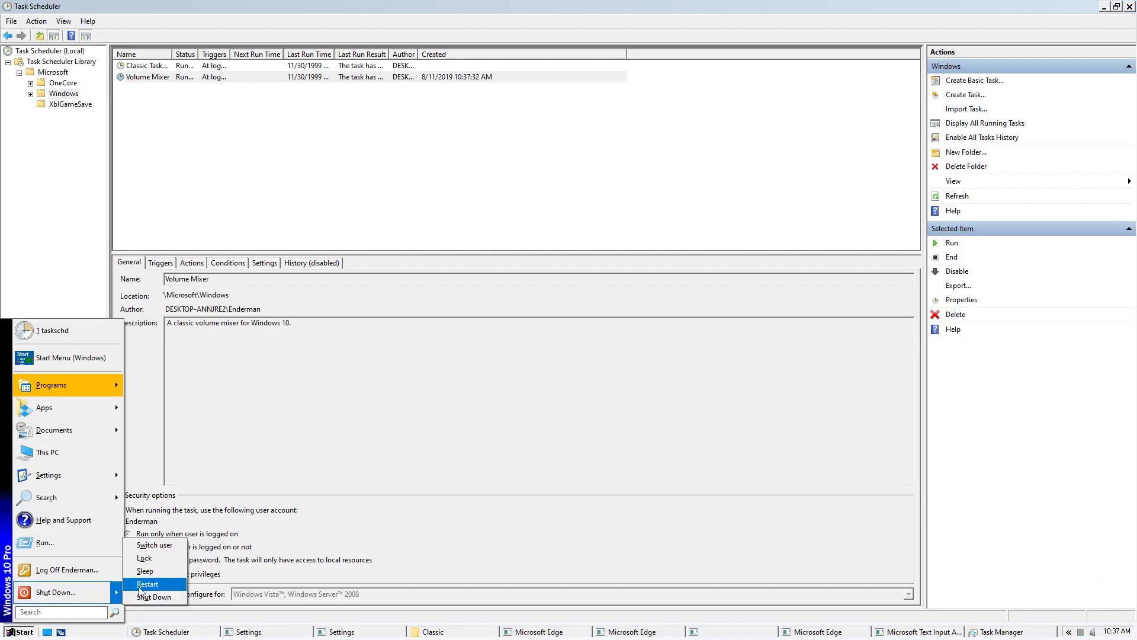
{"action": "left_click", "coordinate": [140, 585]}
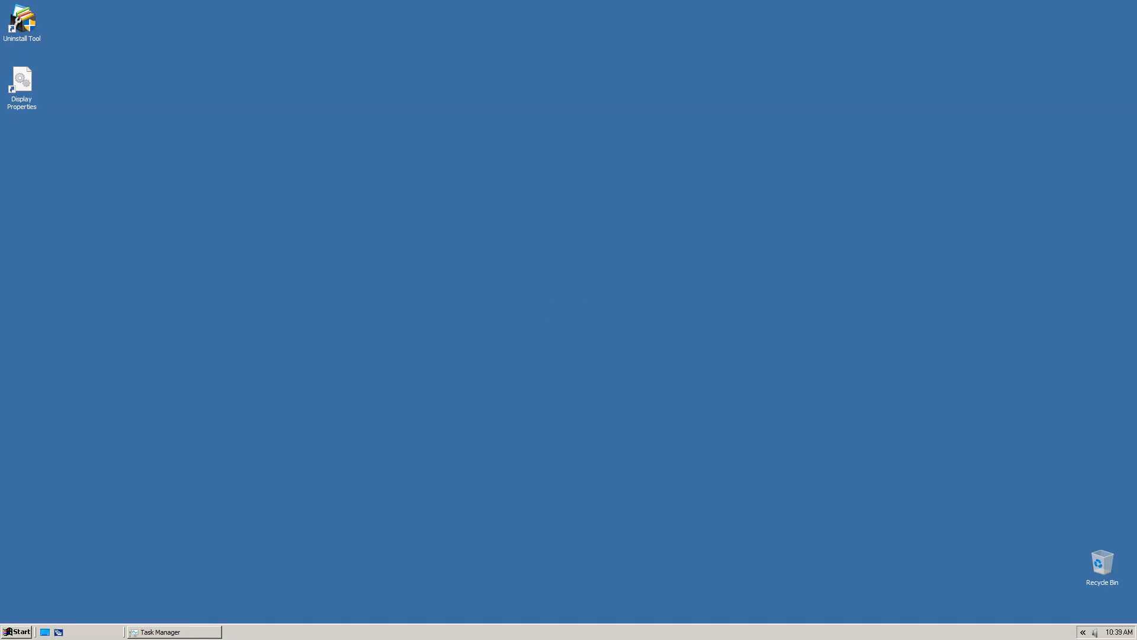
- Close Task Manager and dismiss the injection error dialog on the desktop
{"action": "left_click", "coordinate": [8, 633]}
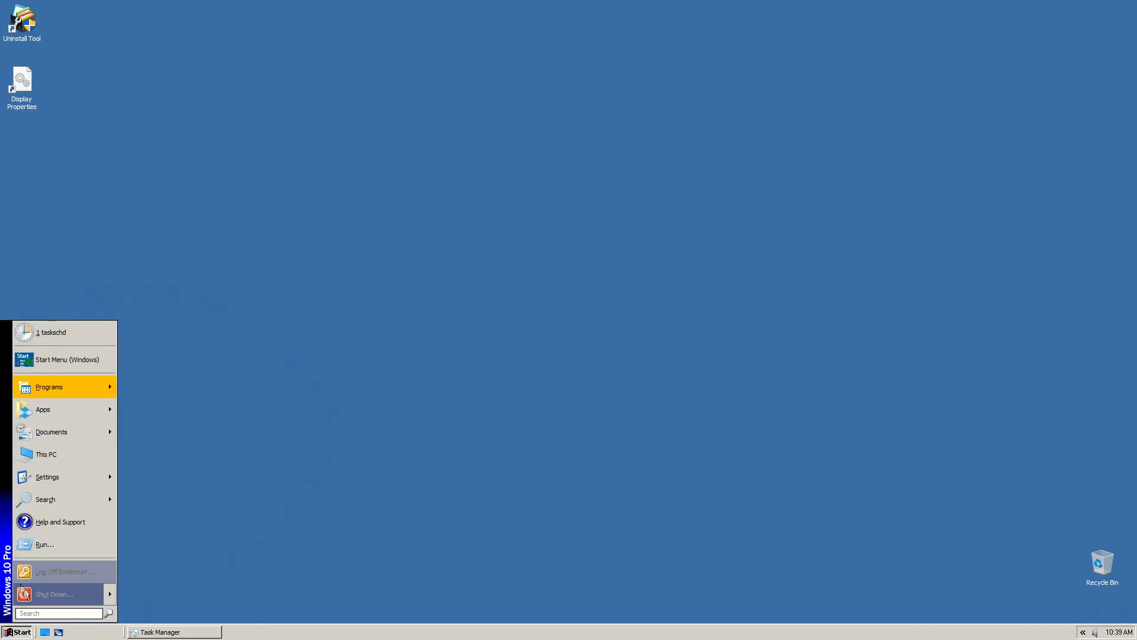
{"action": "left_click", "coordinate": [220, 632]}
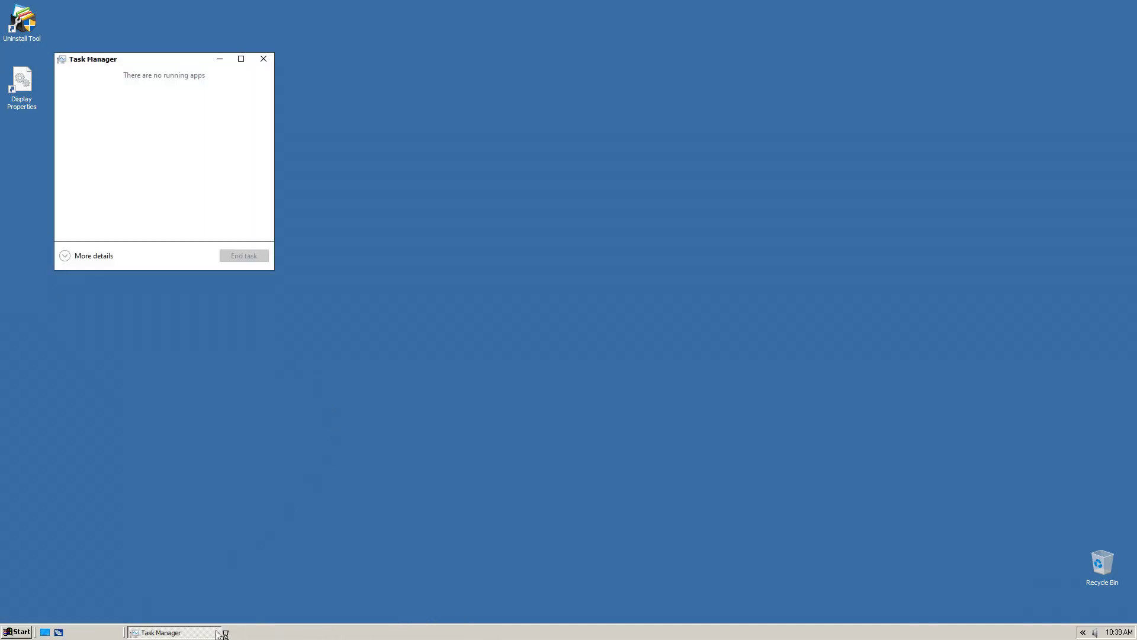
{"action": "left_click", "coordinate": [264, 59]}
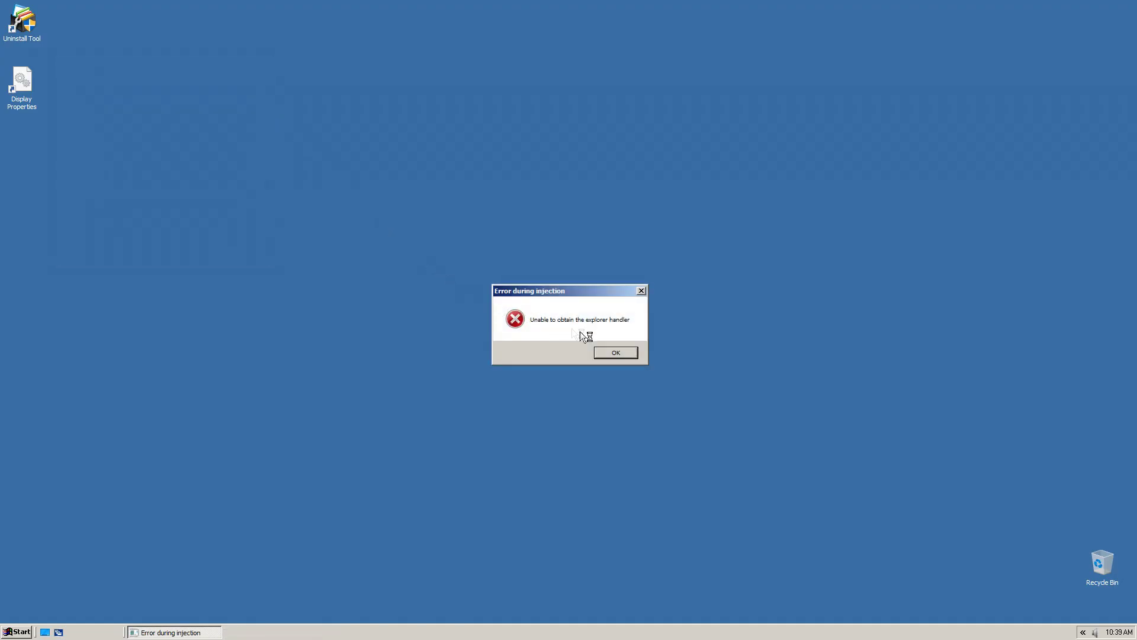
{"action": "left_click", "coordinate": [626, 356]}
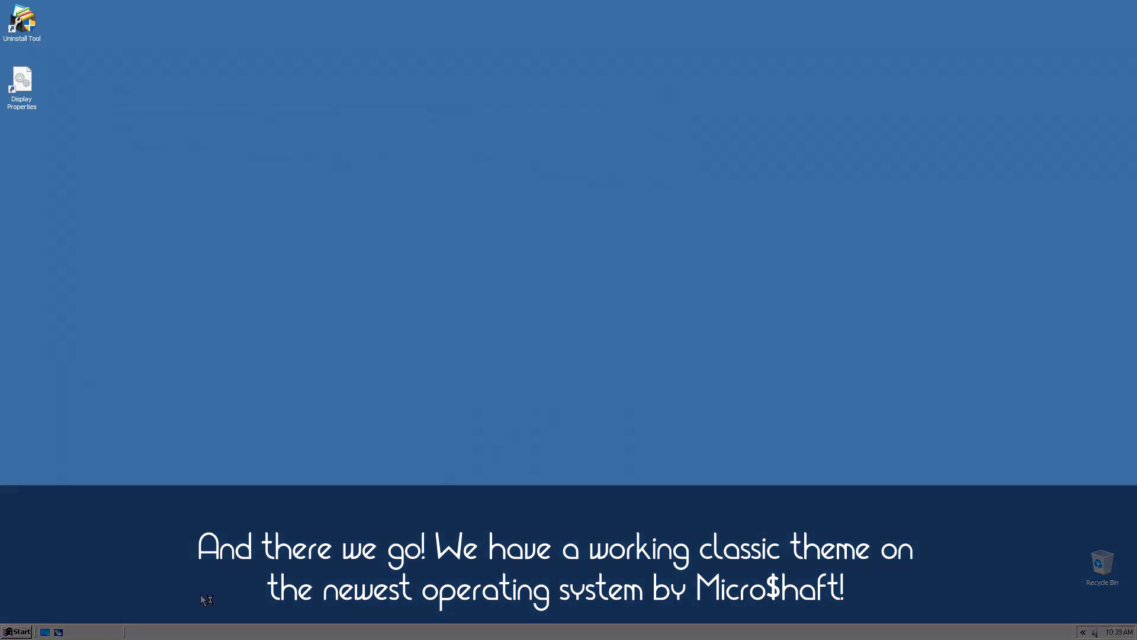
- Check the classic Start menu and the volume mixer, closing the mixer window when done
{"action": "left_click", "coordinate": [10, 632]}
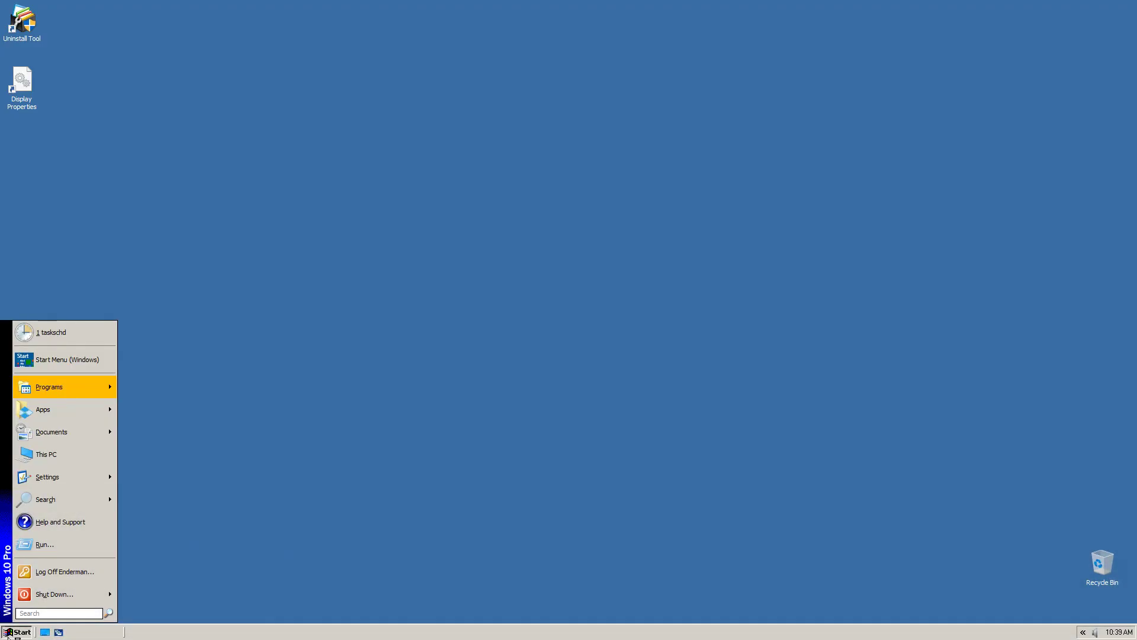
{"action": "left_click", "coordinate": [617, 631]}
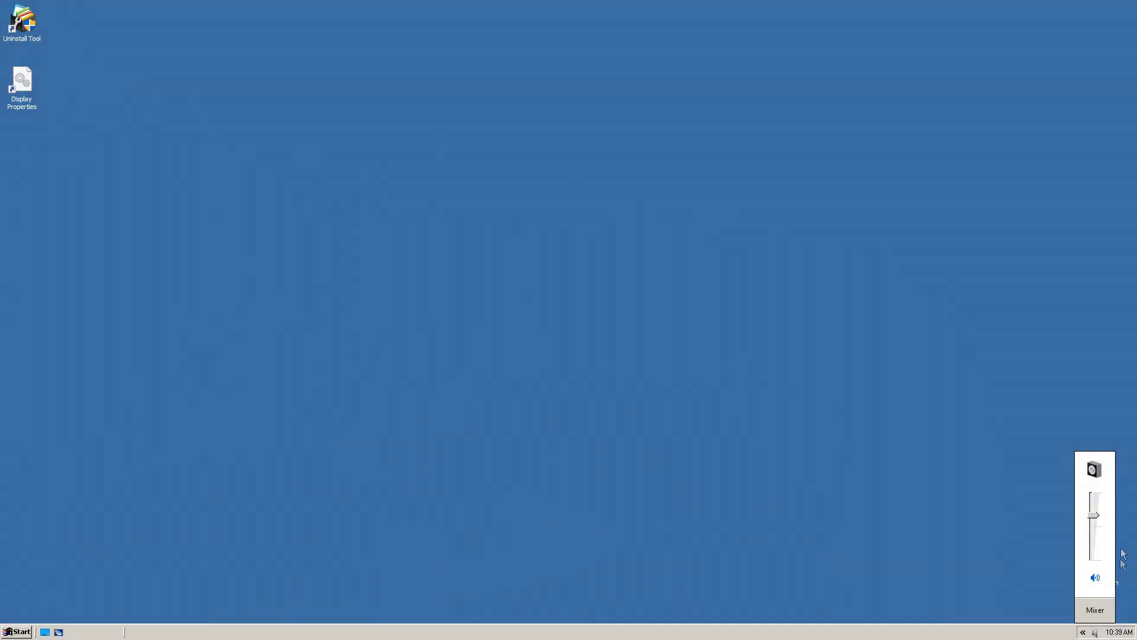
{"action": "left_click", "coordinate": [1095, 610]}
{"action": "left_click", "coordinate": [278, 10]}
- Open This PC and browse the folders of Local Disk (C:) to inspect the classic look of File Explorer
{"action": "left_click", "coordinate": [18, 631]}
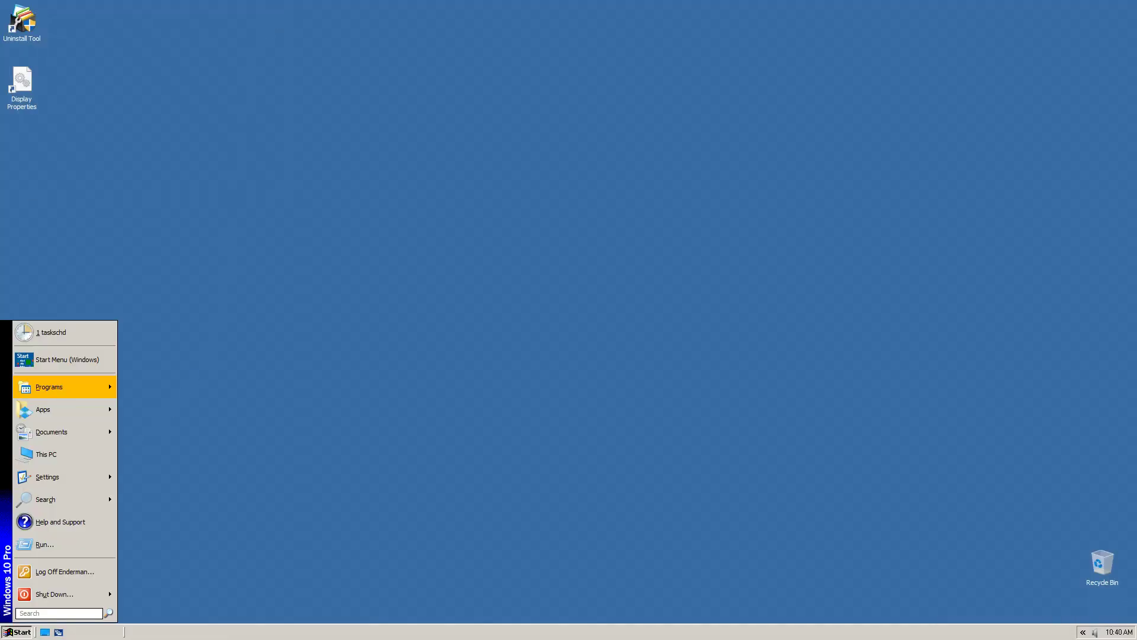
{"action": "left_click", "coordinate": [75, 445]}
{"action": "left_click_drag", "start_coordinate": [352, 252], "coordinate": [465, 197]}
{"action": "double_click", "coordinate": [628, 379]}
{"action": "double_click", "coordinate": [503, 325]}
{"action": "scroll", "coordinate": [592, 385], "scroll_direction": "down", "scroll_amount": 10}
{"action": "left_click", "coordinate": [1002, 196]}
- Check the taskbar clock, and close the About Windows dialog and the Local Disk (C:) window
{"action": "left_click", "coordinate": [1119, 631]}
{"action": "left_click", "coordinate": [107, 50]}
{"action": "left_click", "coordinate": [56, 49]}
{"action": "left_click", "coordinate": [286, 33]}
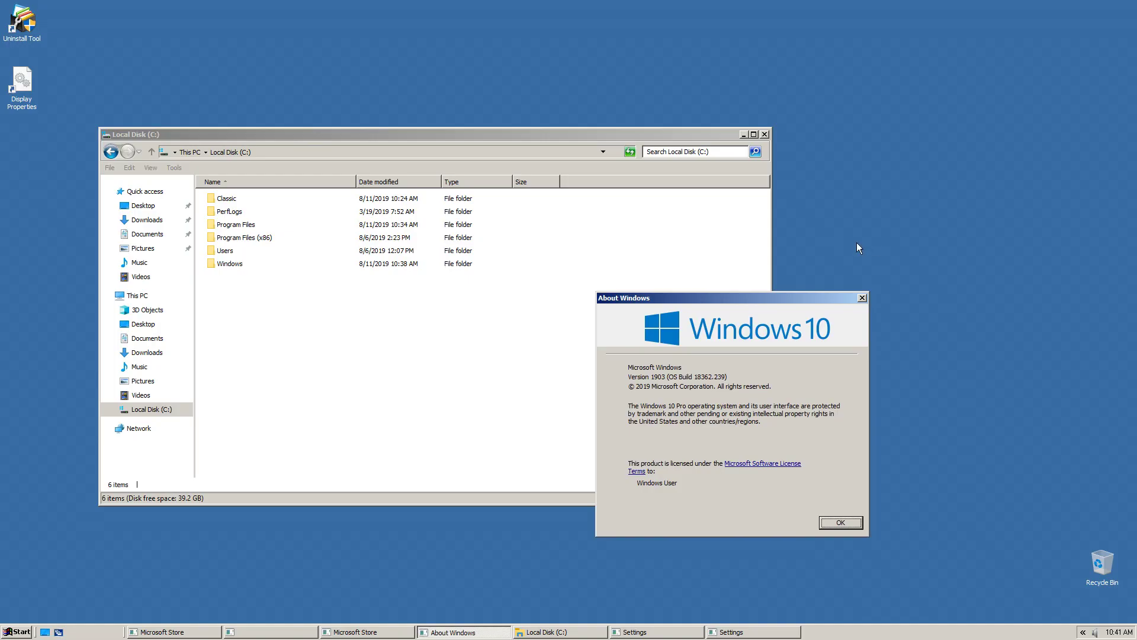
{"action": "left_click", "coordinate": [841, 522]}
{"action": "left_click", "coordinate": [765, 134]}
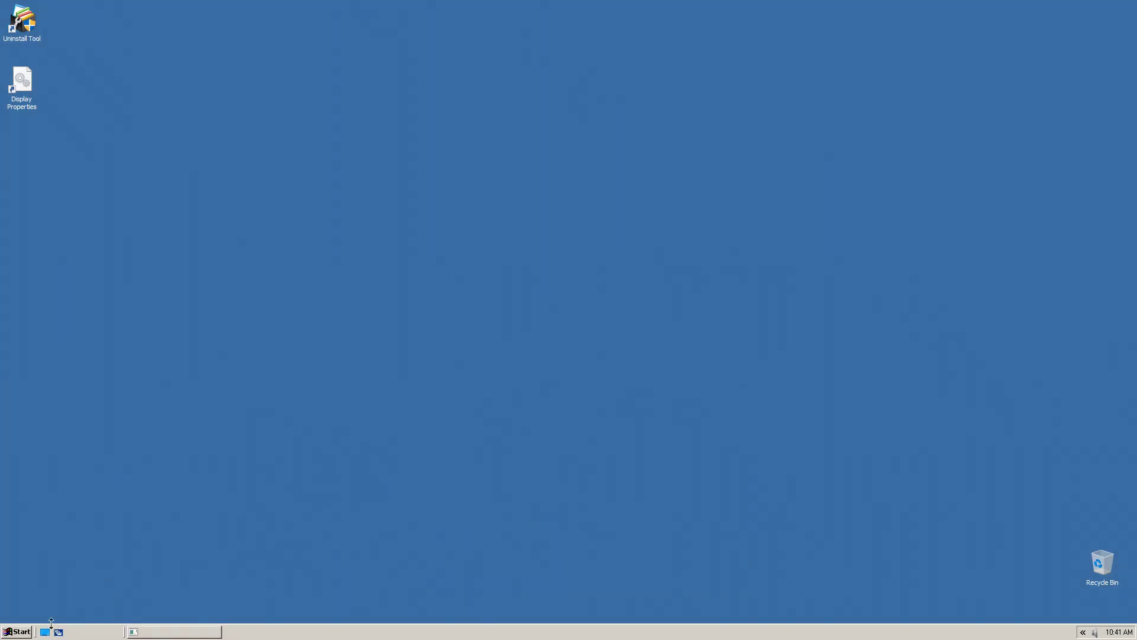
- Open Display Properties and look through its Screen Saver, Appearance and Settings pages, dismissing the Invalid Display Settings dialog
{"action": "double_click", "coordinate": [18, 95]}
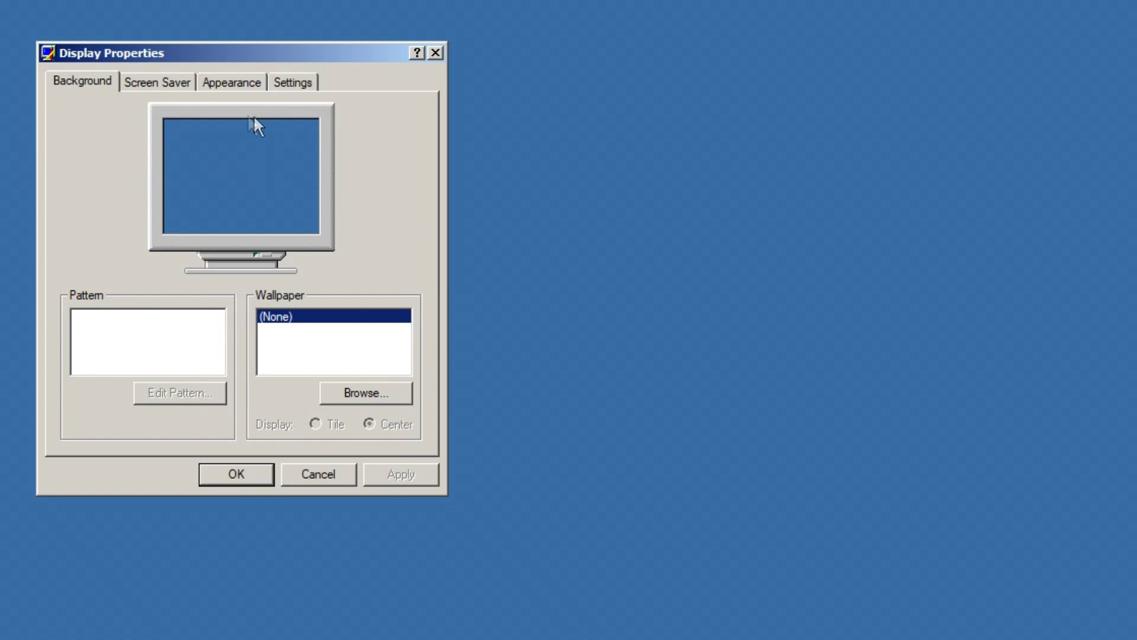
{"action": "left_click", "coordinate": [131, 84]}
{"action": "left_click", "coordinate": [217, 84]}
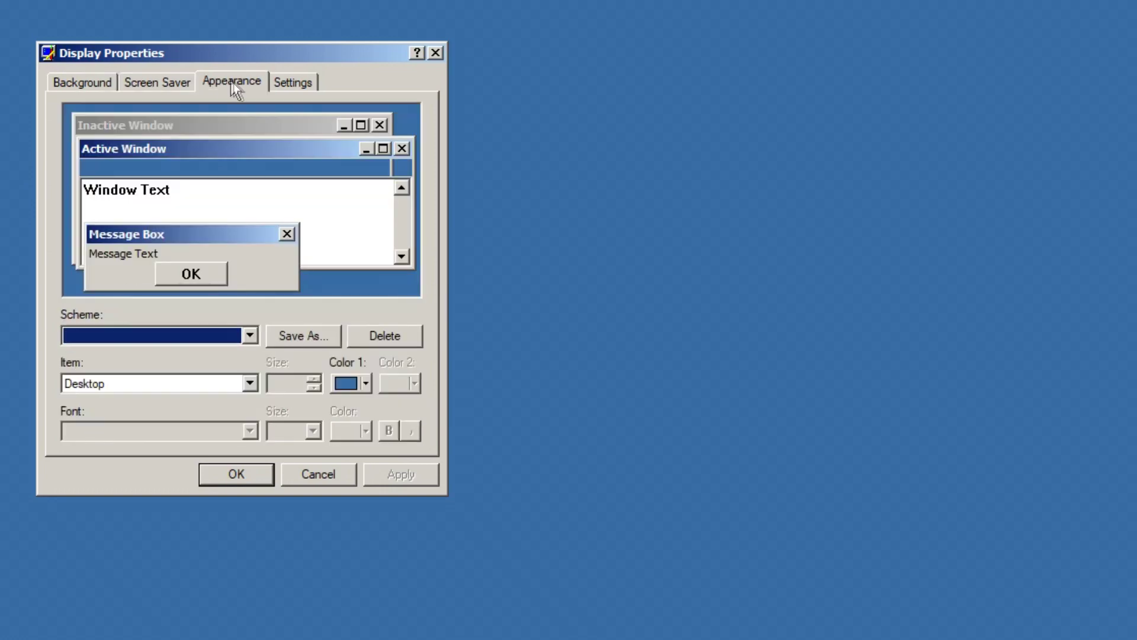
{"action": "left_click", "coordinate": [293, 81]}
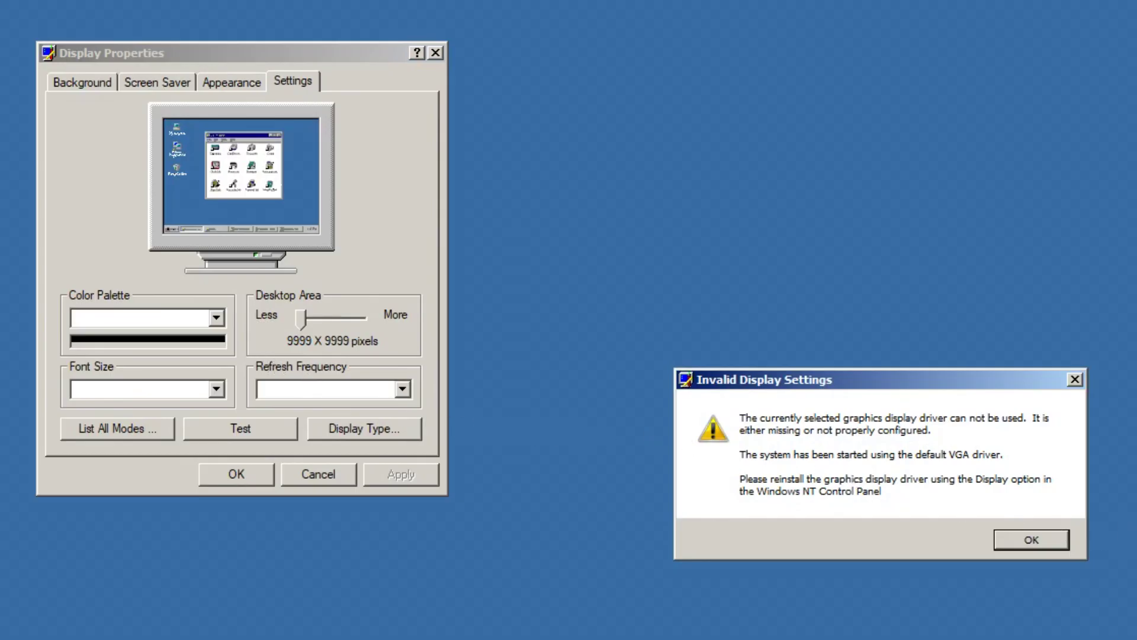
{"action": "left_click", "coordinate": [1020, 541]}
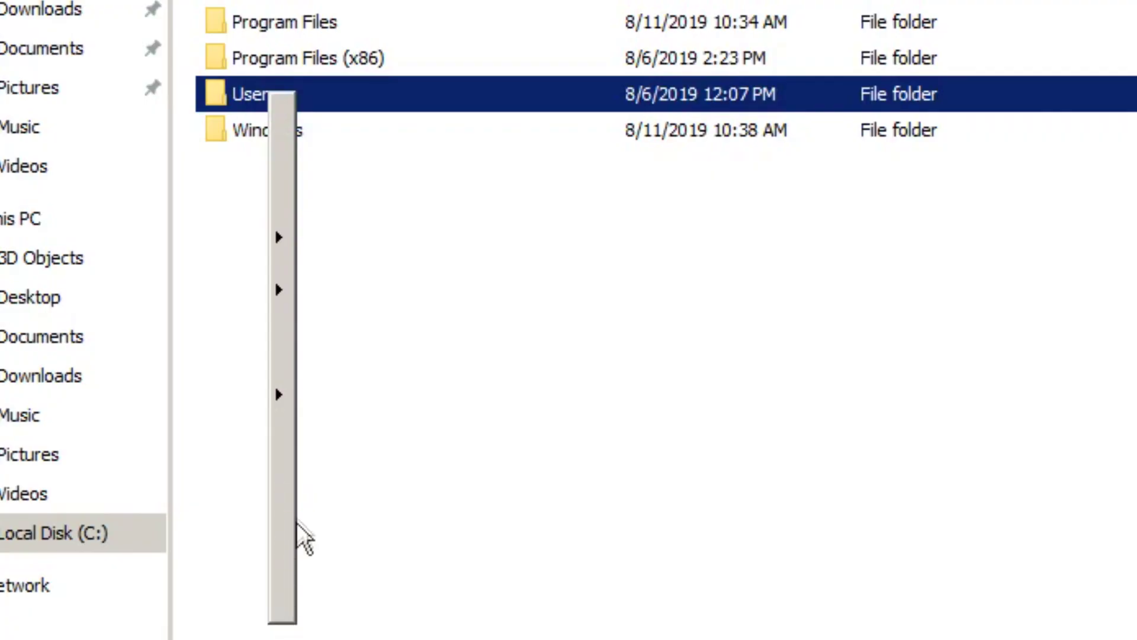
- Inspect how the context menus of the Program Files (x86) folder and the lsasetup file are displayed
{"action": "left_click", "coordinate": [648, 457]}
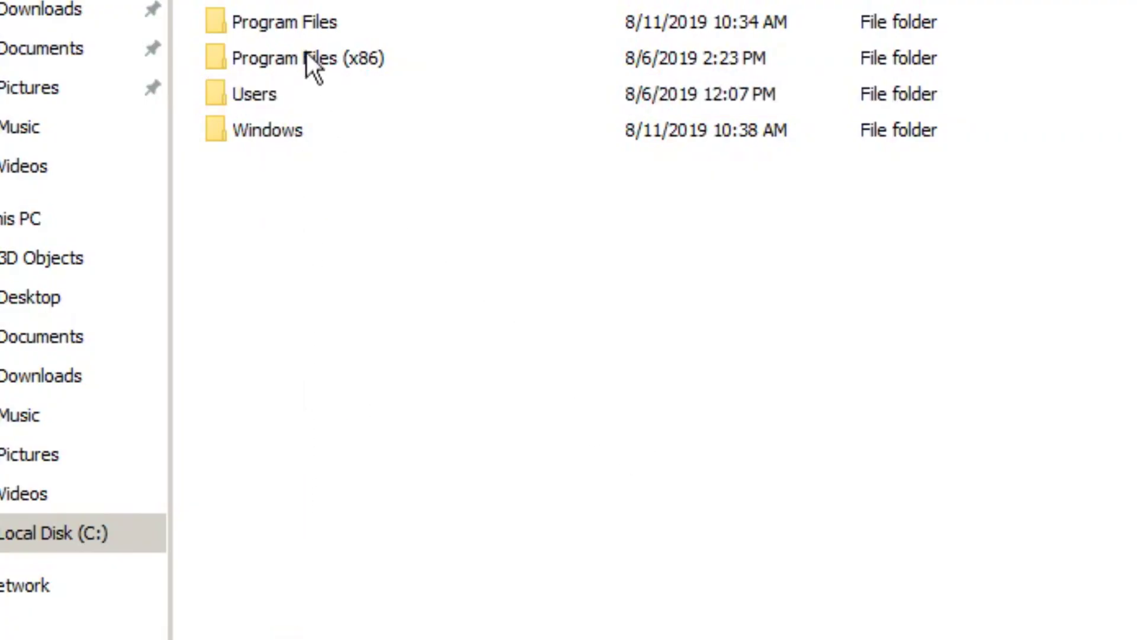
{"action": "right_click", "coordinate": [299, 58]}
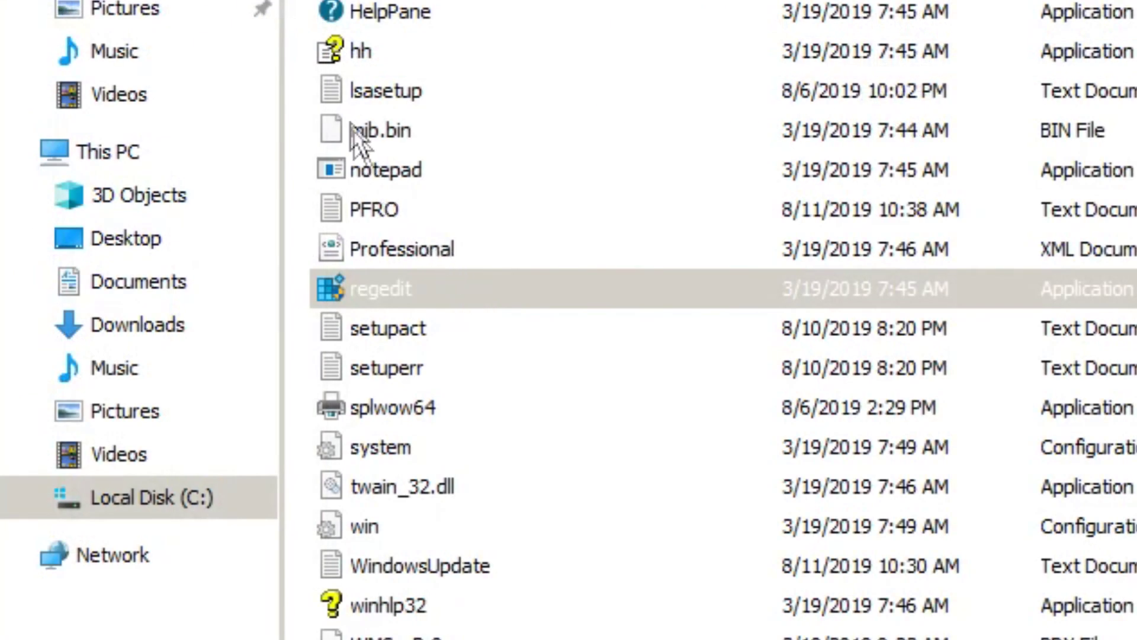
{"action": "right_click", "coordinate": [346, 100]}
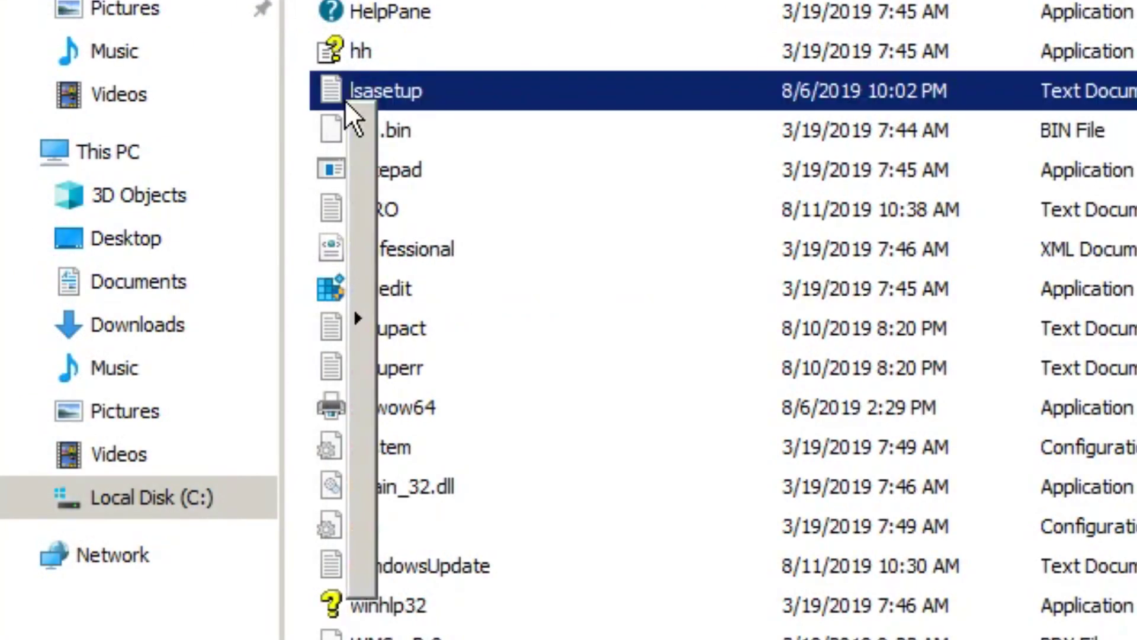
{"action": "left_click", "coordinate": [388, 328]}
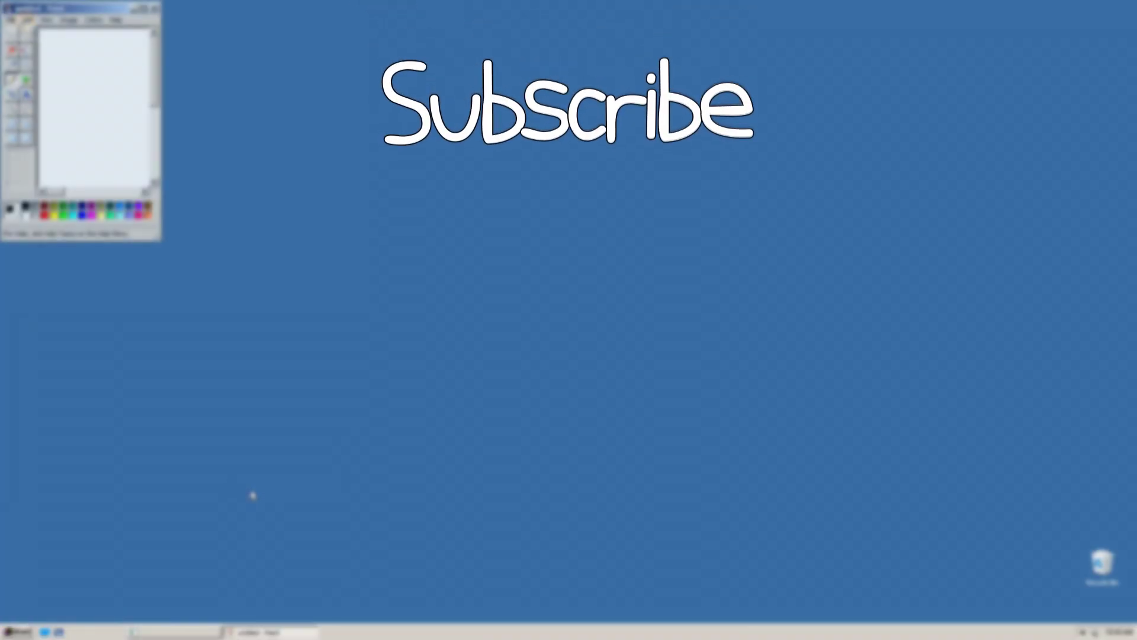
- Try out Paint by enlarging its window and scribbling freehand lines, and close it without saving the drawing
{"action": "mouse_move", "coordinate": [71, 7]}
{"action": "left_mouse_down"}
{"action": "mouse_move", "coordinate": [185, 58]}
{"action": "mouse_move", "coordinate": [186, 46]}
{"action": "left_mouse_up"}
{"action": "left_click_drag", "start_coordinate": [277, 280], "coordinate": [792, 534]}
{"action": "mouse_move", "coordinate": [222, 122]}
{"action": "left_mouse_down"}
{"action": "mouse_move", "coordinate": [304, 163]}
{"action": "mouse_move", "coordinate": [681, 272]}
{"action": "left_mouse_up"}
{"action": "mouse_move", "coordinate": [302, 154]}
{"action": "left_mouse_down"}
{"action": "mouse_move", "coordinate": [529, 147]}
{"action": "mouse_move", "coordinate": [584, 195]}
{"action": "mouse_move", "coordinate": [350, 161]}
{"action": "mouse_move", "coordinate": [693, 208]}
{"action": "left_mouse_up"}
{"action": "key", "text": "alt+F4"}
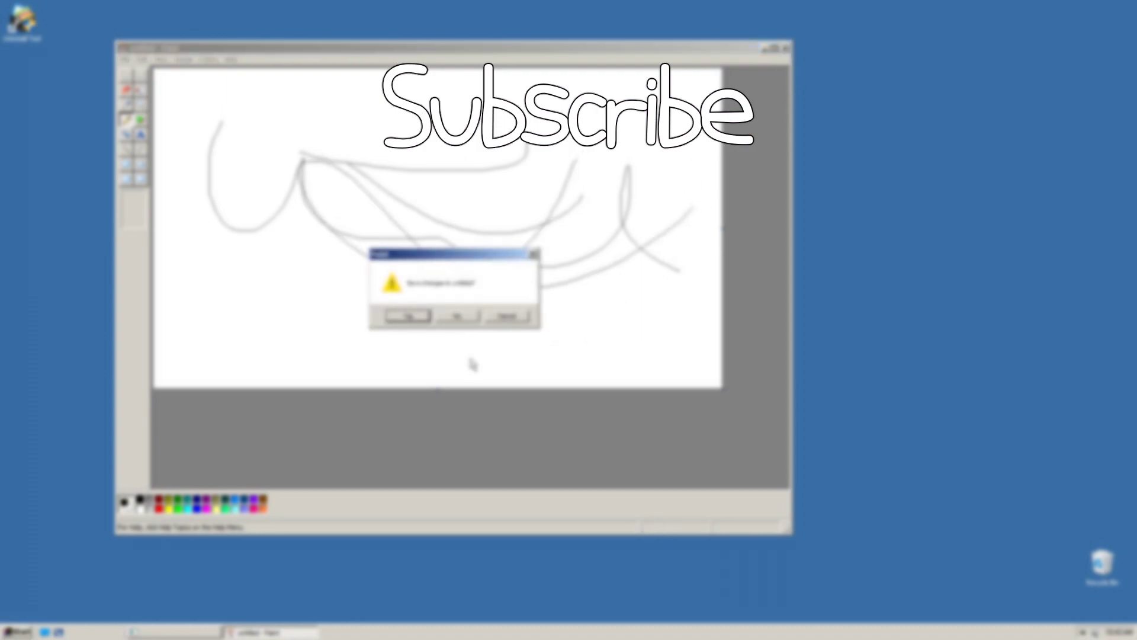
{"action": "left_click", "coordinate": [456, 318]}
- Open Notepad from the Windows Accessories programs
{"action": "left_click", "coordinate": [16, 632]}
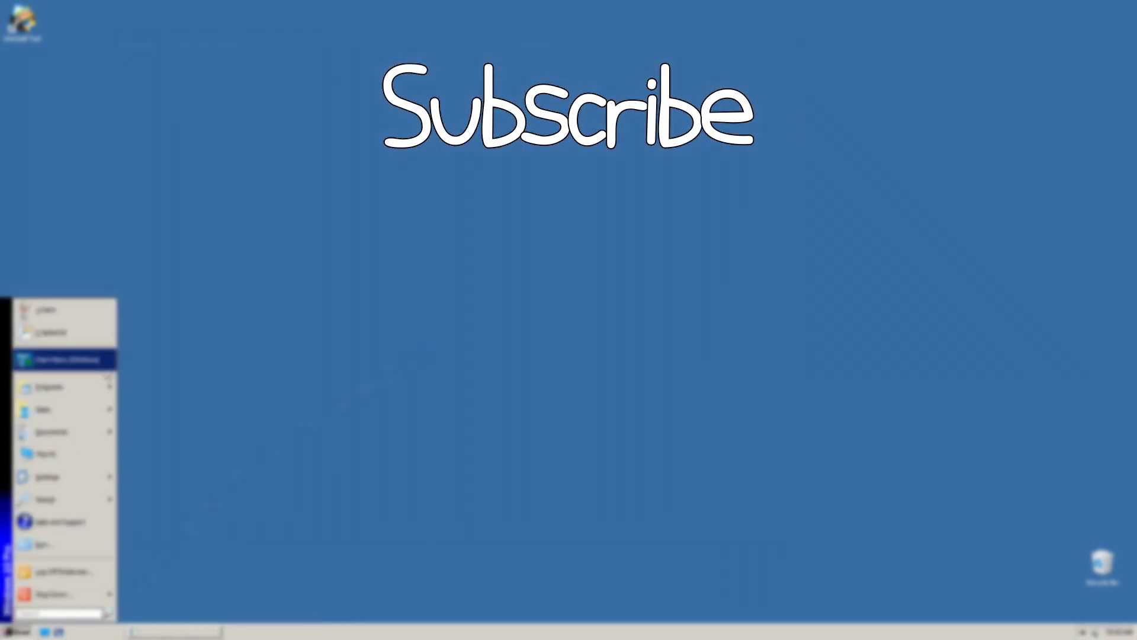
{"action": "mouse_move", "coordinate": [65, 386]}
{"action": "mouse_move", "coordinate": [172, 435]}
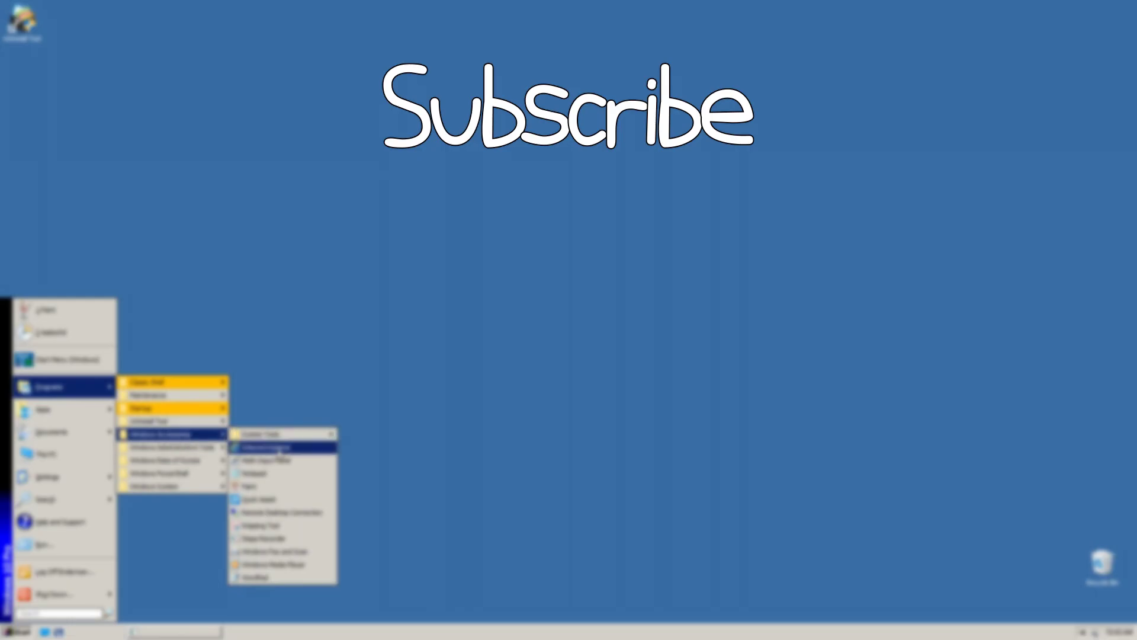
{"action": "left_click", "coordinate": [253, 473]}
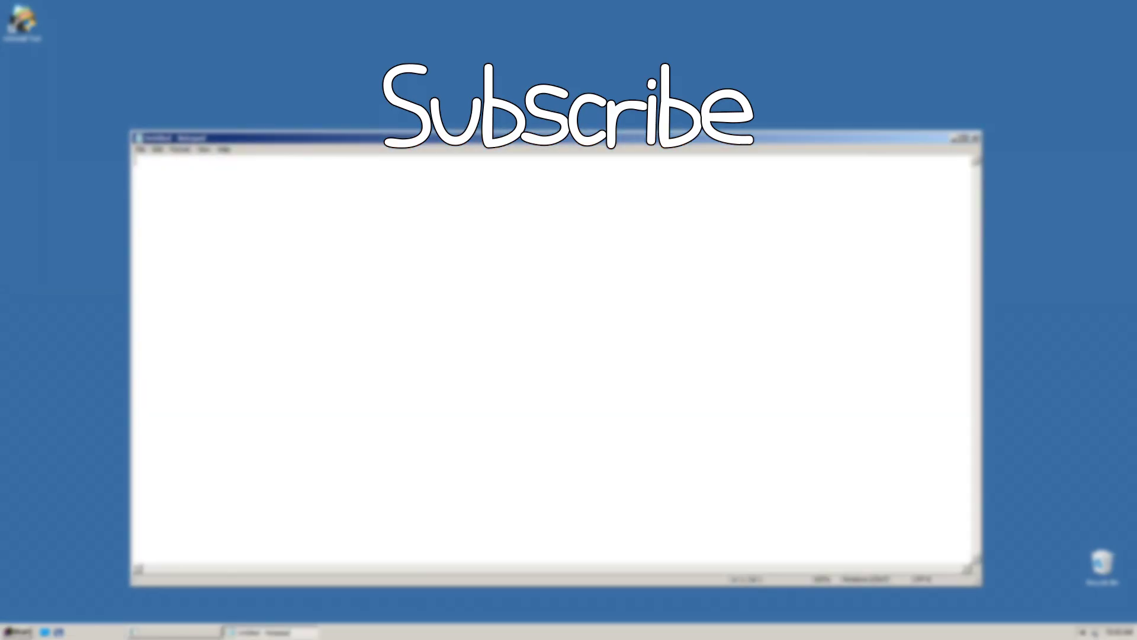